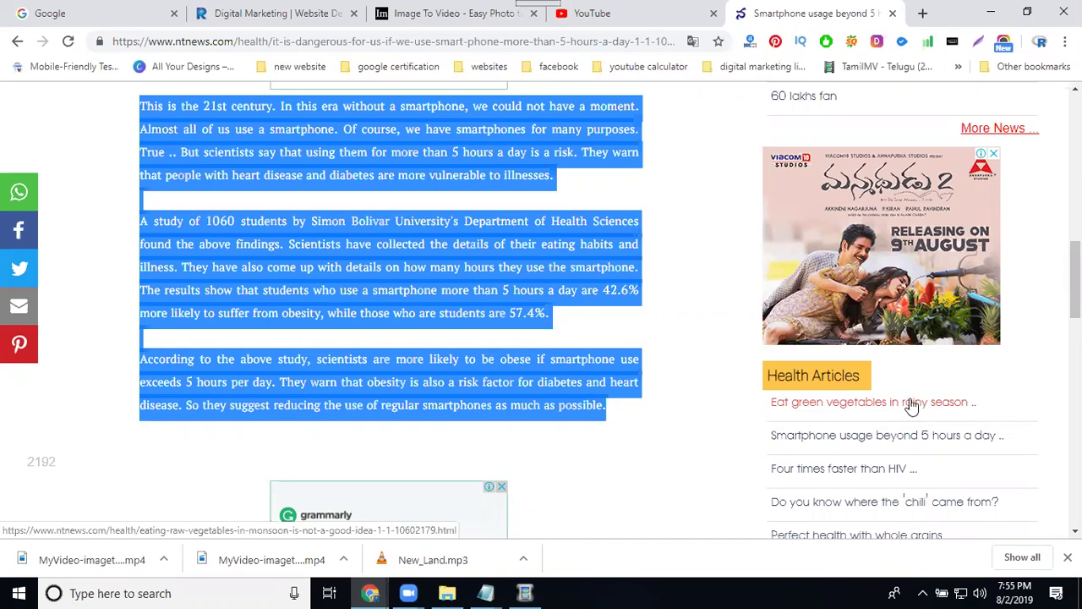
- Select and copy the ntnews headline 'Smartphone usage beyond 5 hours a day ..'
scroll(638, 314, up, 5)
scroll(636, 306, up, 2)
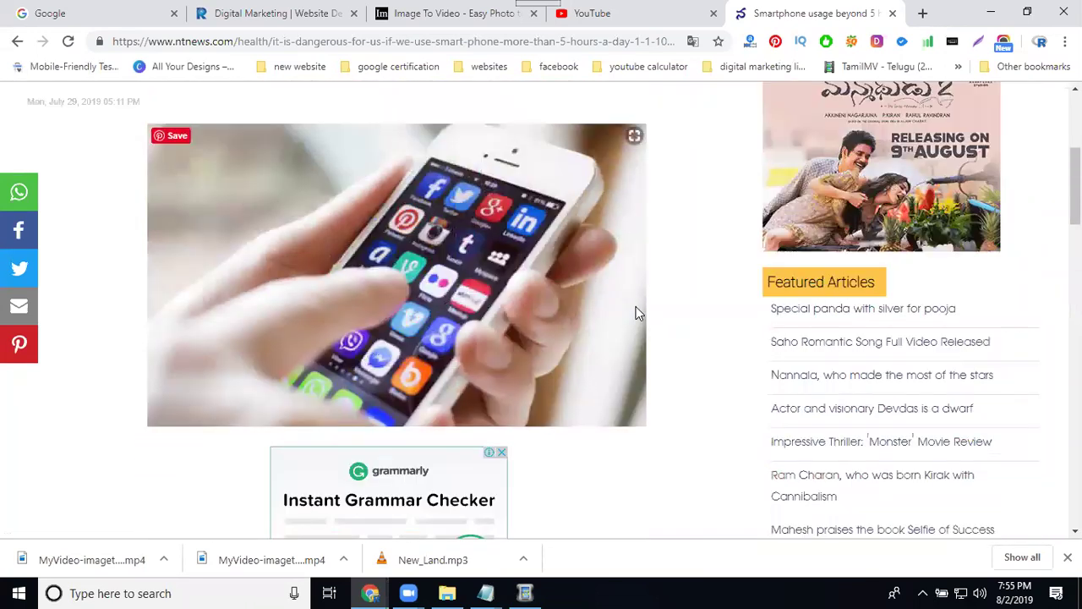
scroll(636, 306, up, 2)
triple_click(361, 213)
key(ctrl+c)
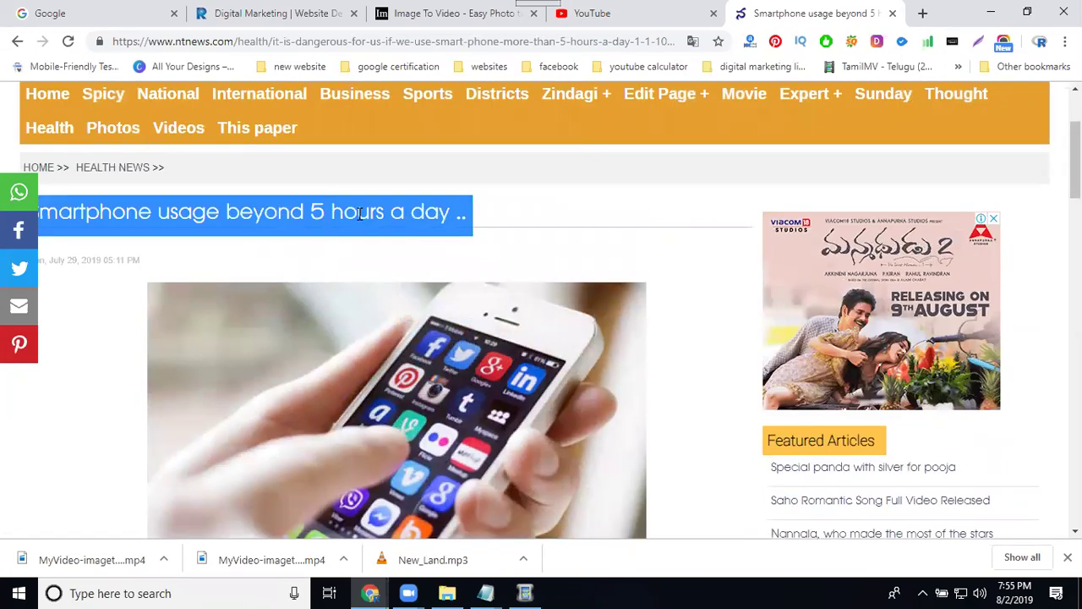
click(487, 593)
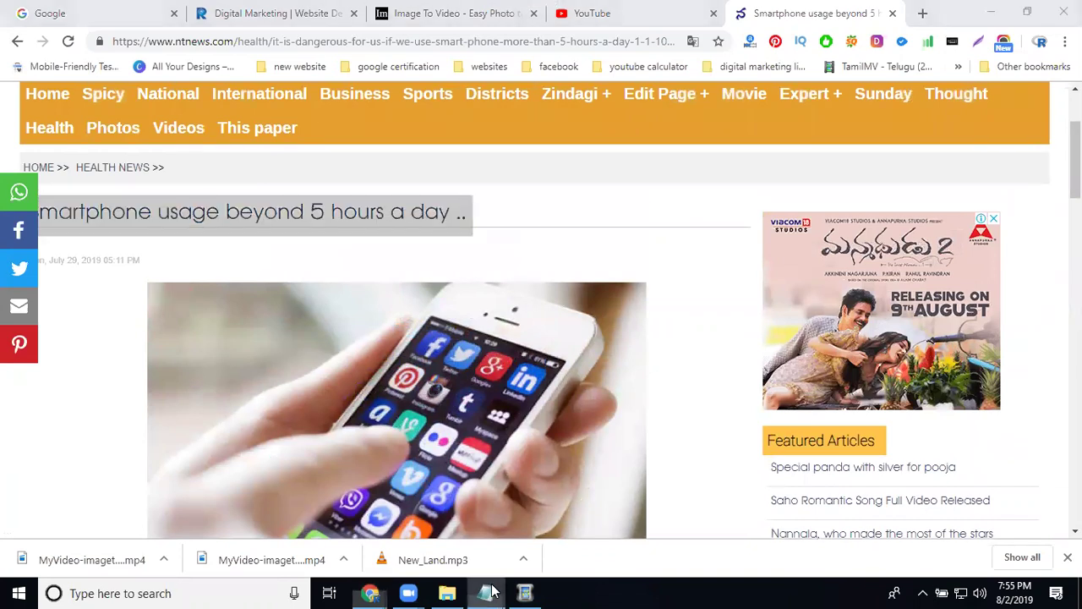
- Paste the copied headline on a new line below the first line of the Notepad notes
click(565, 558)
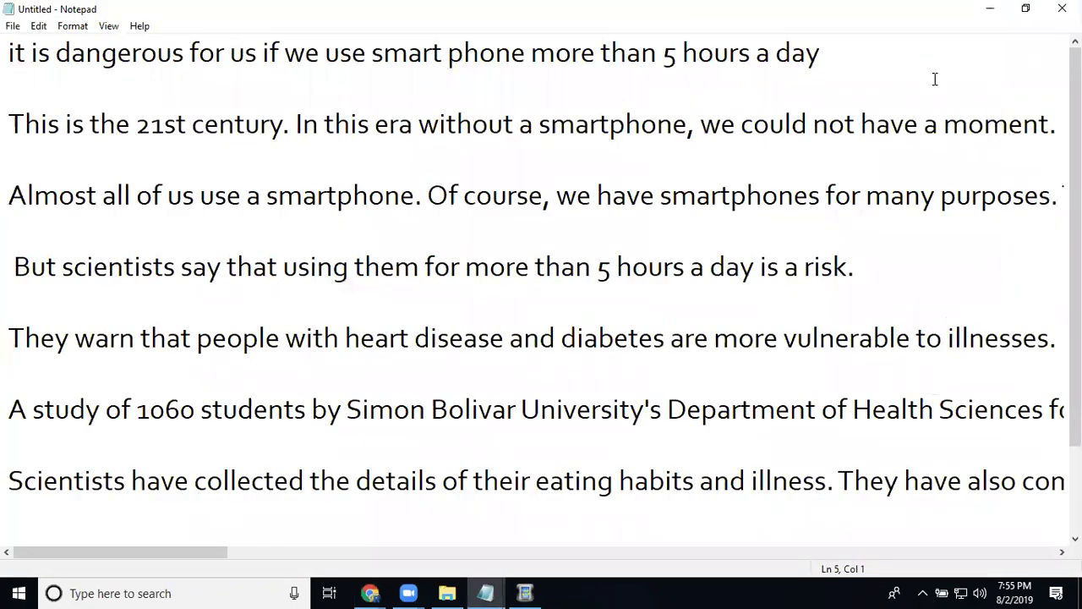
click(873, 42)
key(Return)
key(Return)
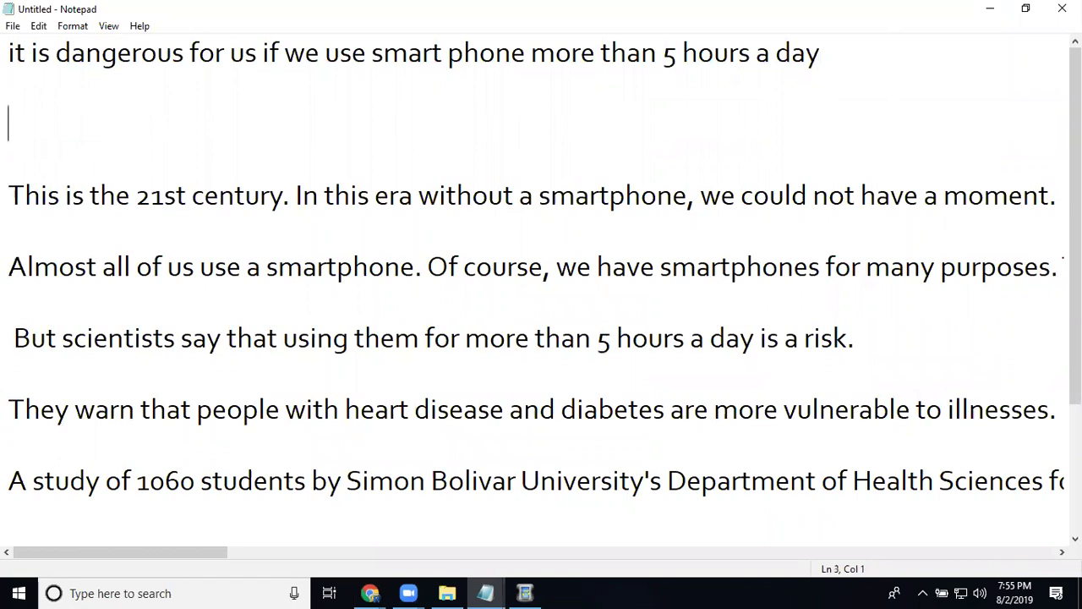
key(ctrl+v)
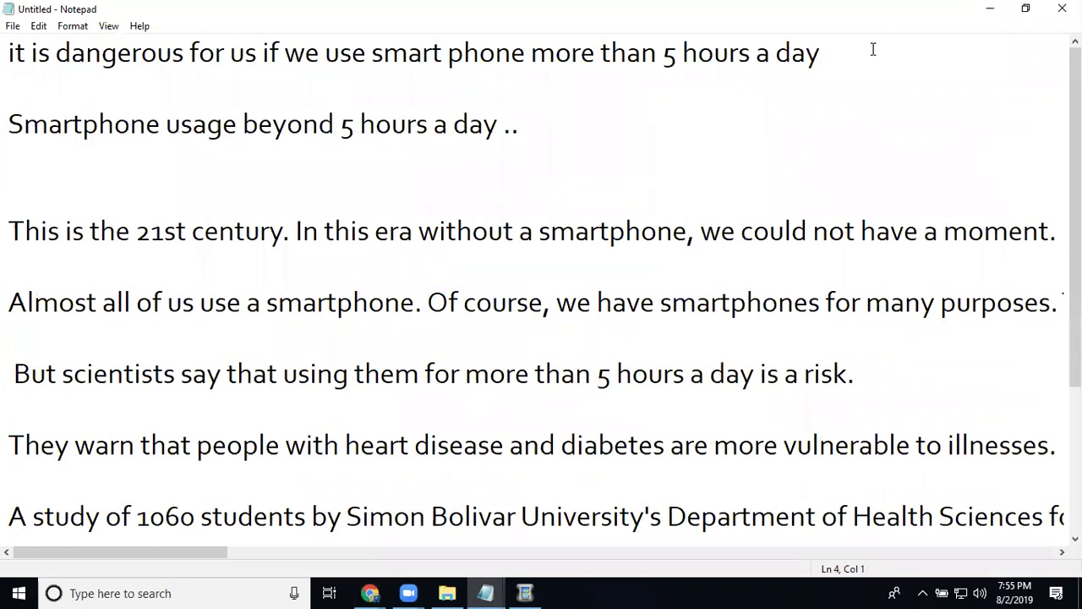
- Return to the browser and load voice2v's Convert Text to Video page from the image-to-video site
click(991, 11)
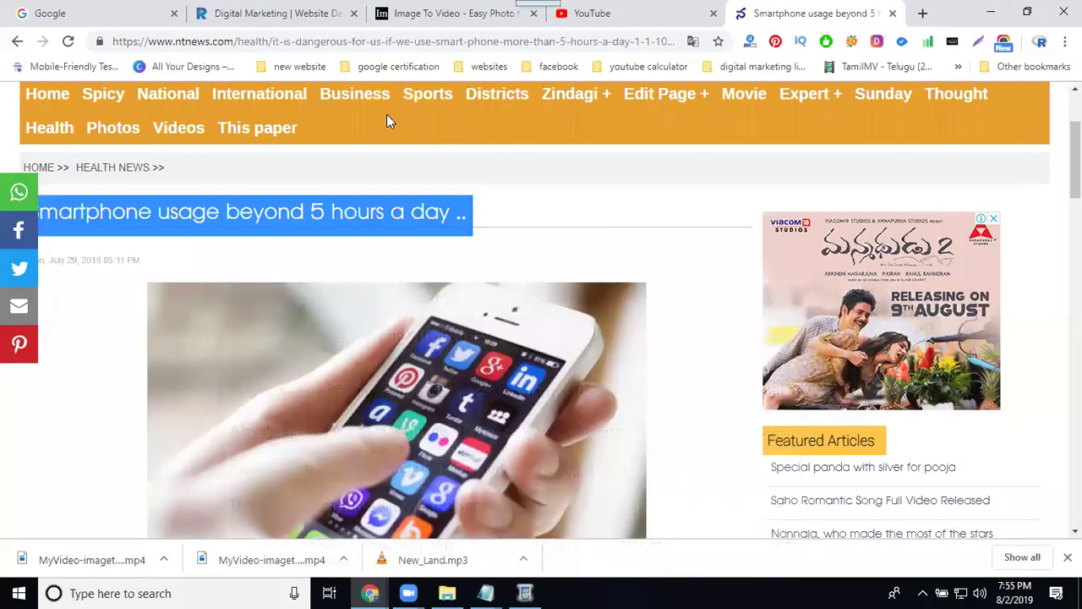
click(395, 24)
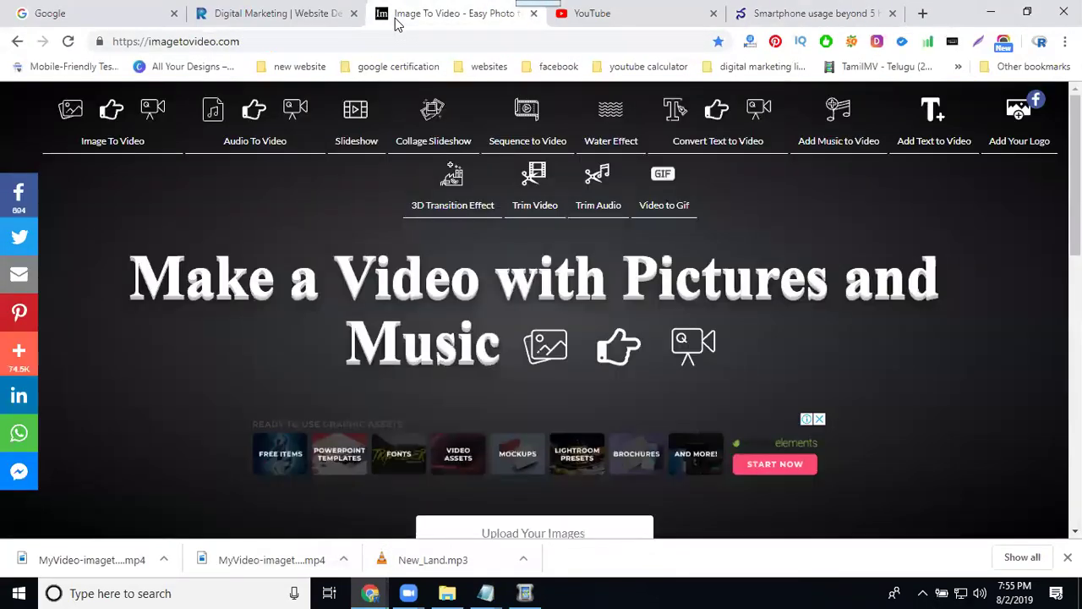
click(700, 149)
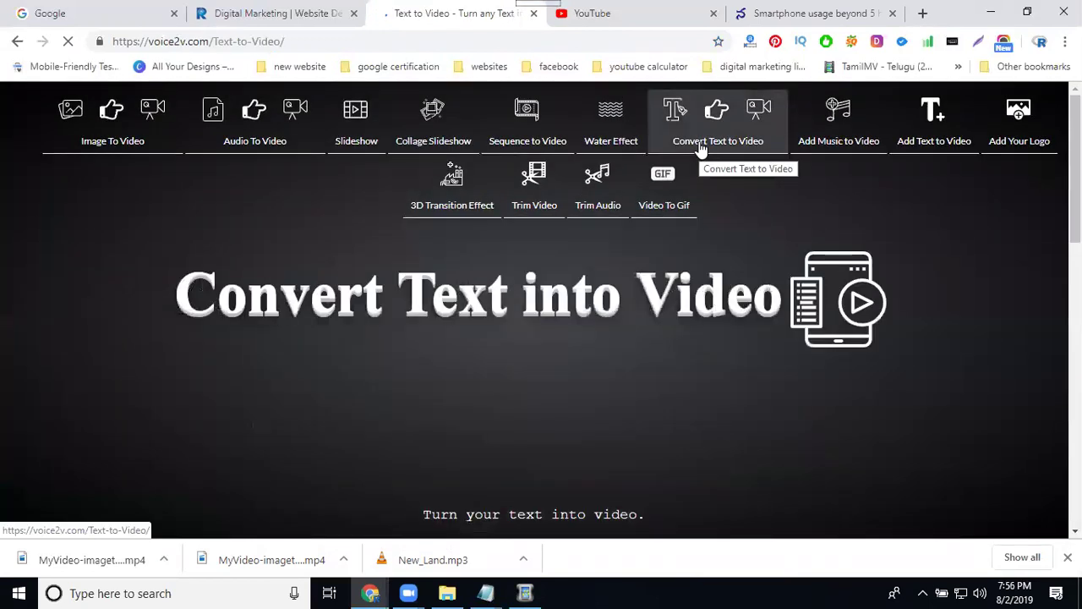
click(700, 149)
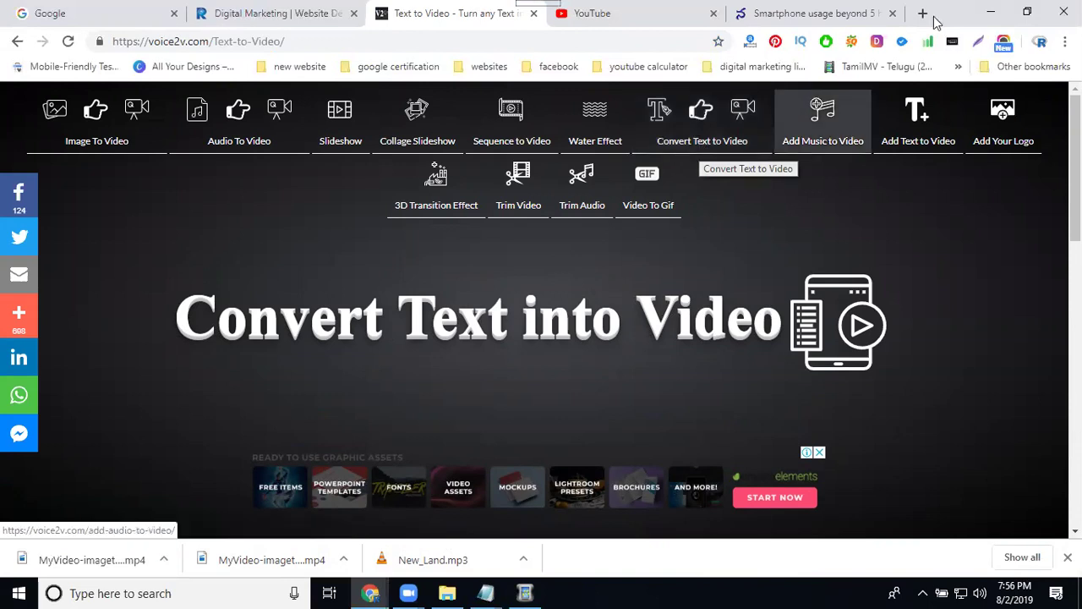
- Open fromtexttospeech.com in a new browser tab
click(923, 14)
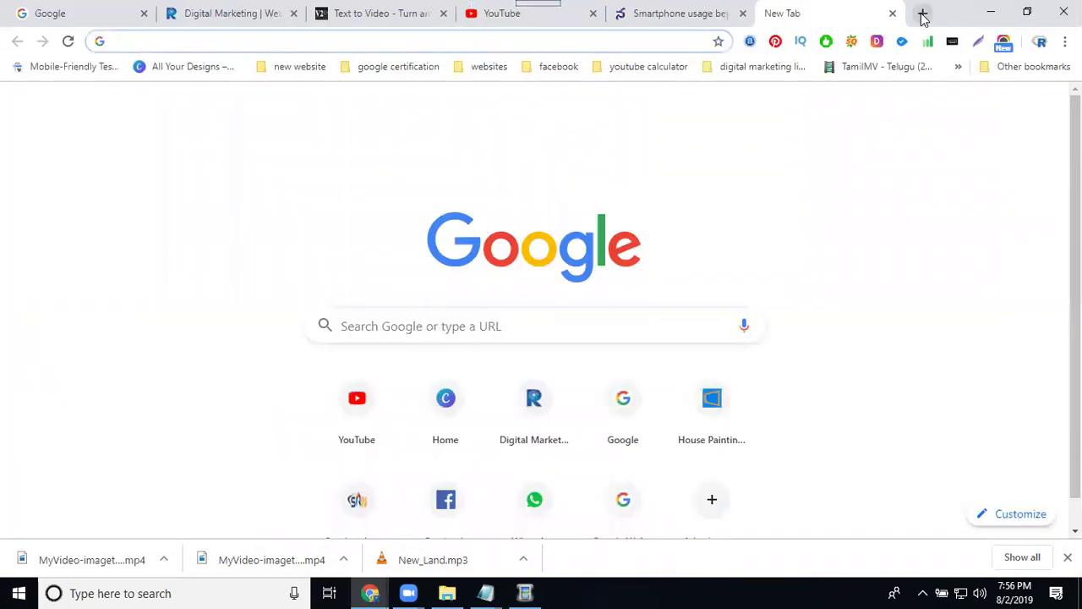
text(fro)
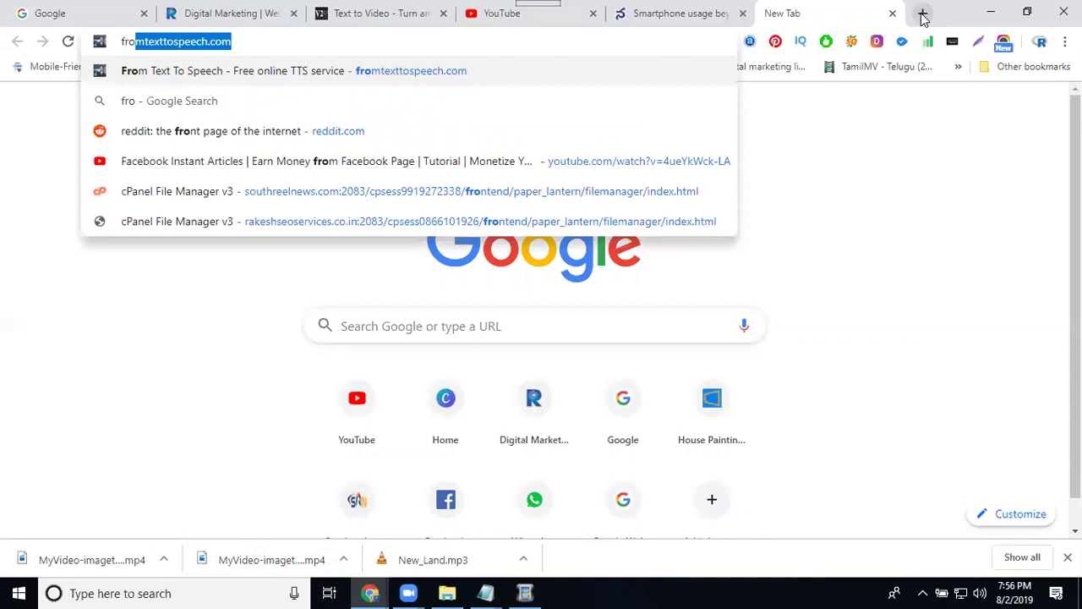
key(Return)
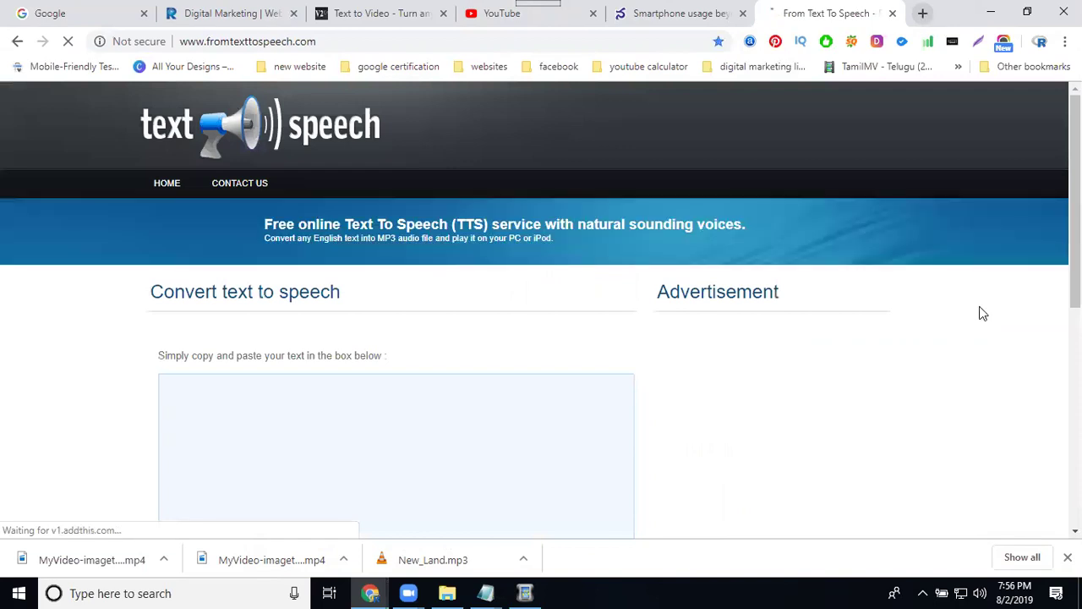
mouse_move(485, 593)
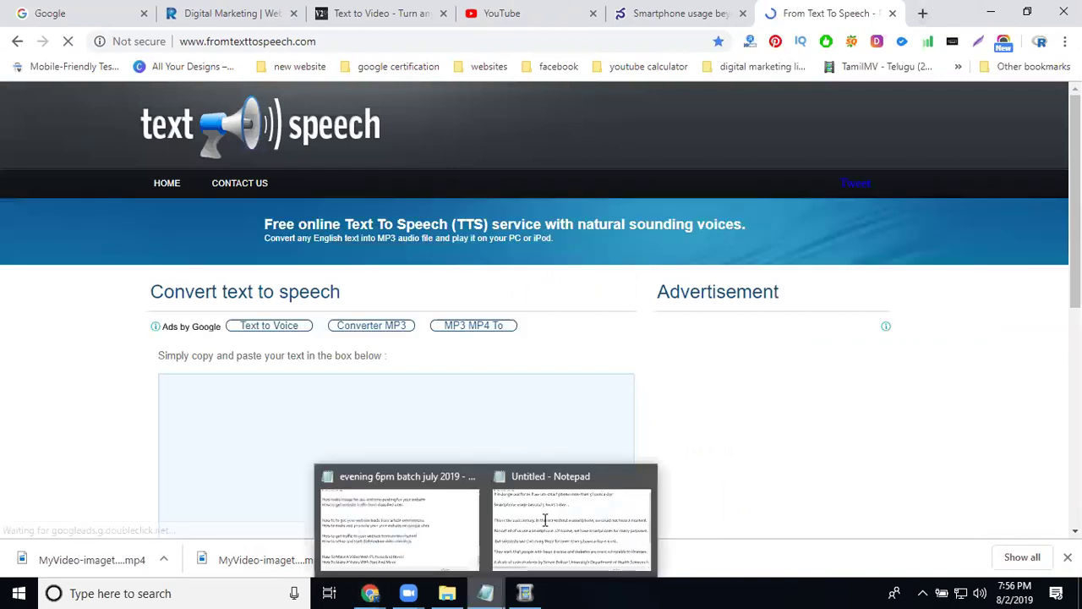
- Copy all the article text from Notepad and focus the text-to-speech input box
click(545, 520)
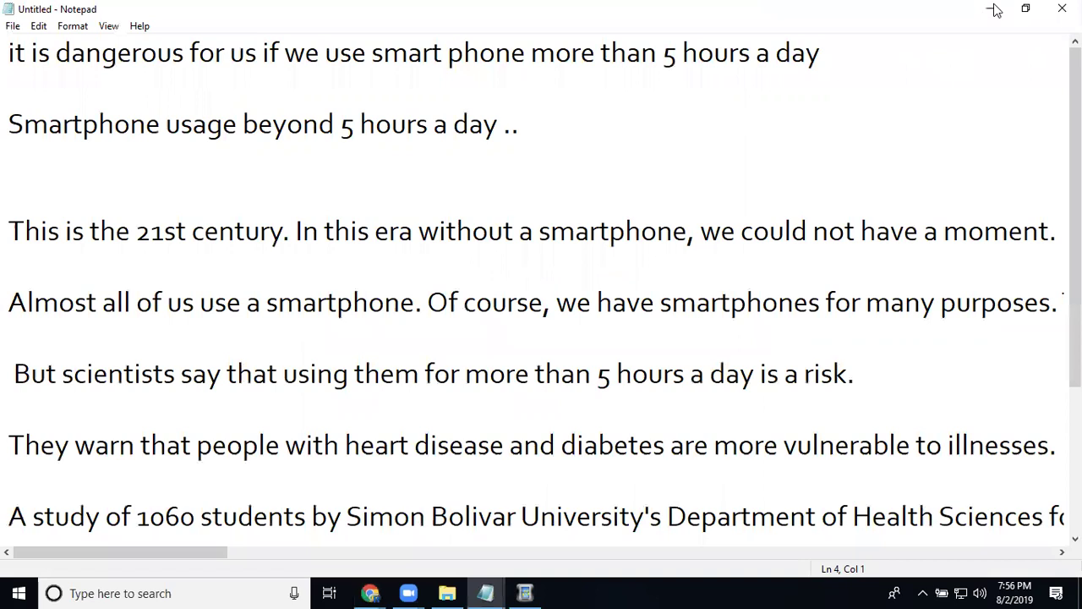
key(ctrl+a)
key(alt+Tab)
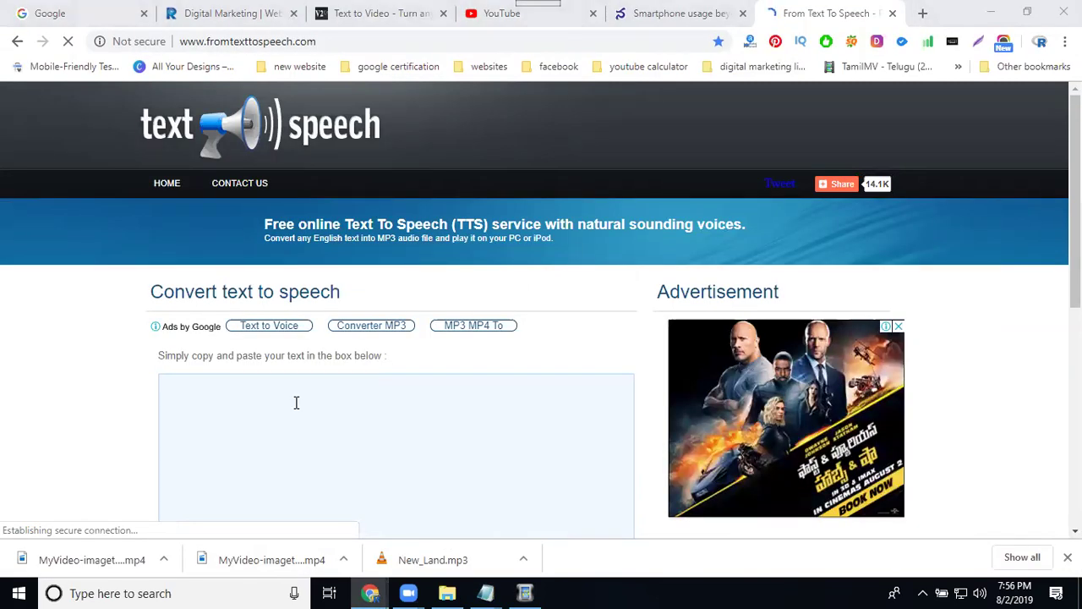
click(296, 403)
- Paste the article, keep US English and voice Alice, and set the speed to slow
key(ctrl+v)
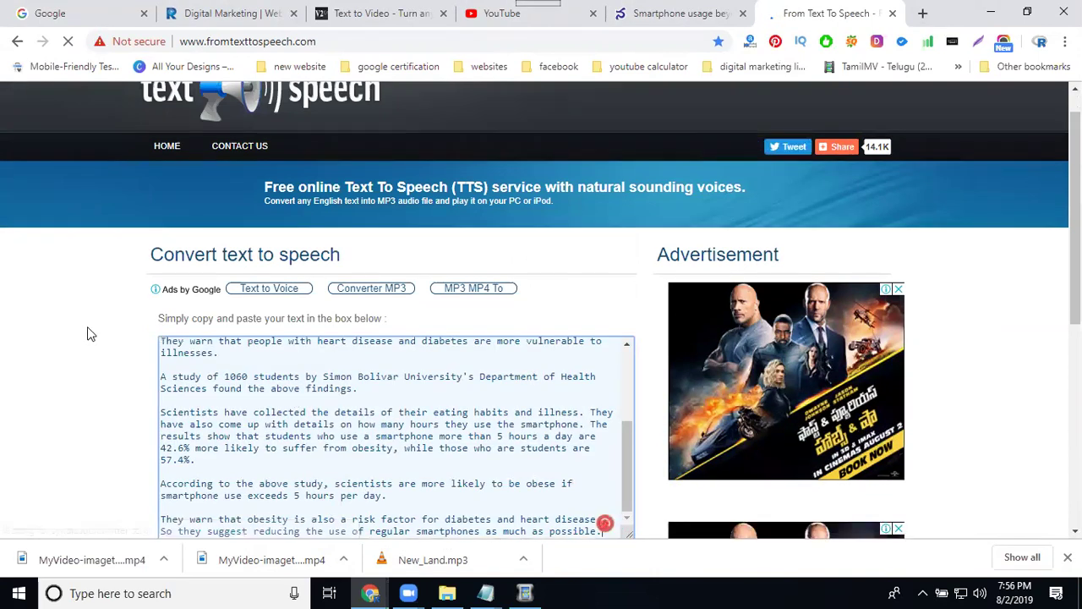
scroll(87, 334, down, 2)
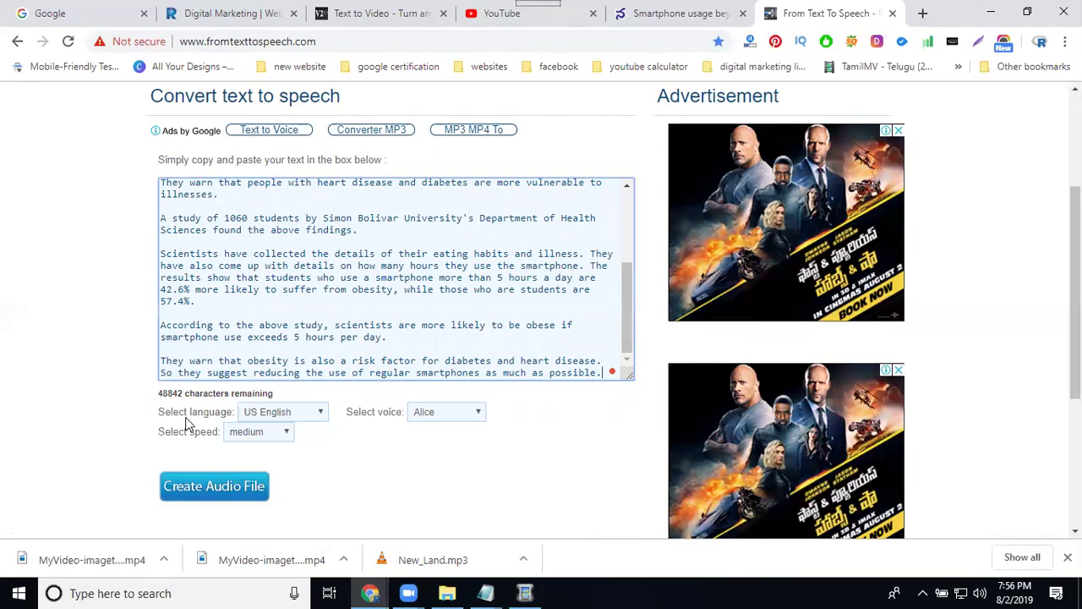
click(313, 412)
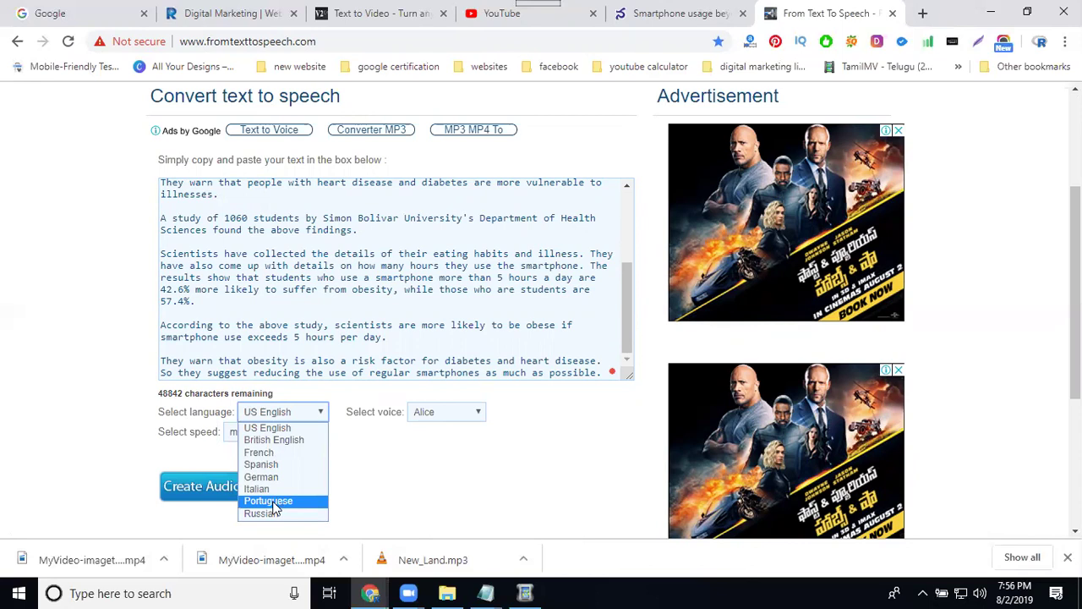
click(291, 431)
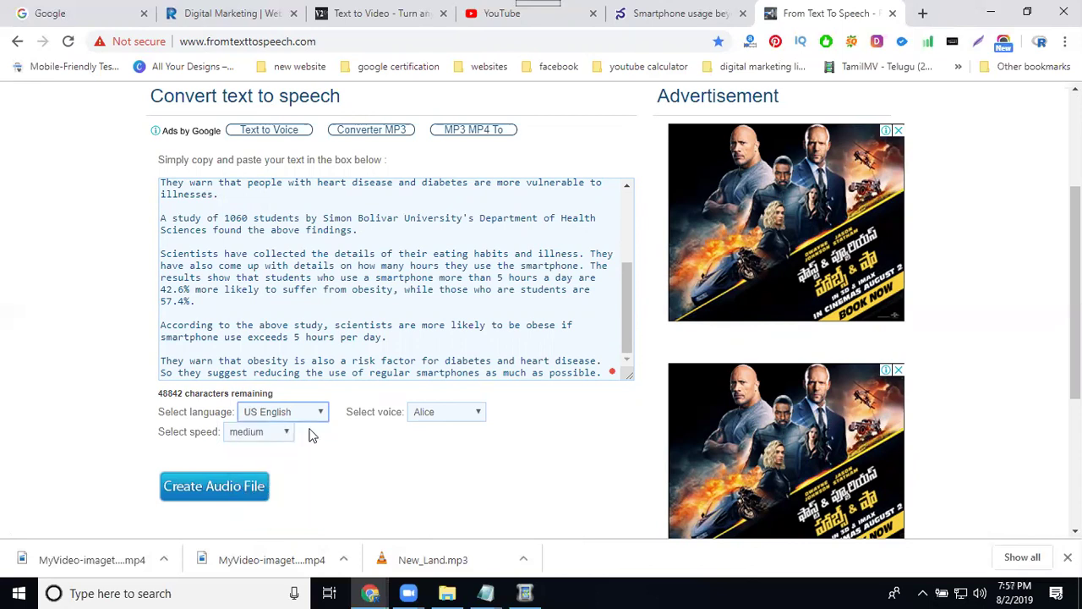
click(423, 414)
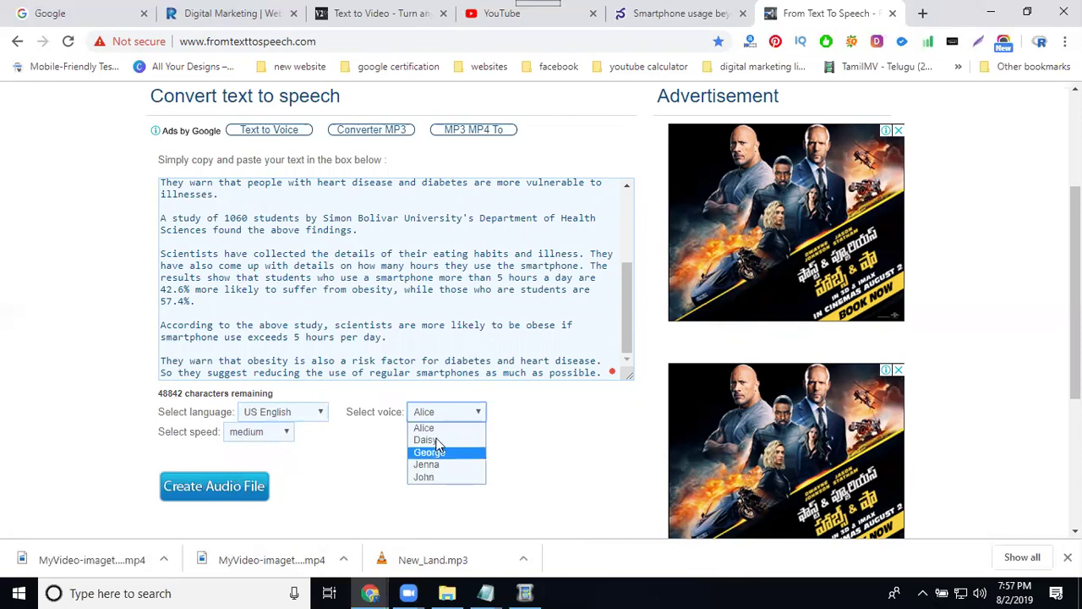
key(Return)
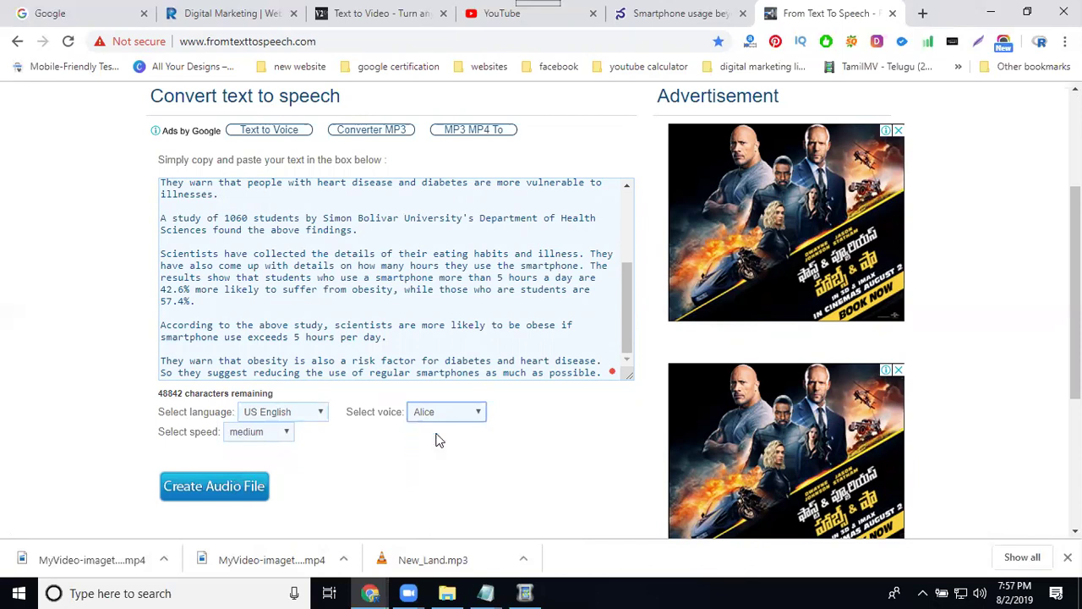
click(265, 435)
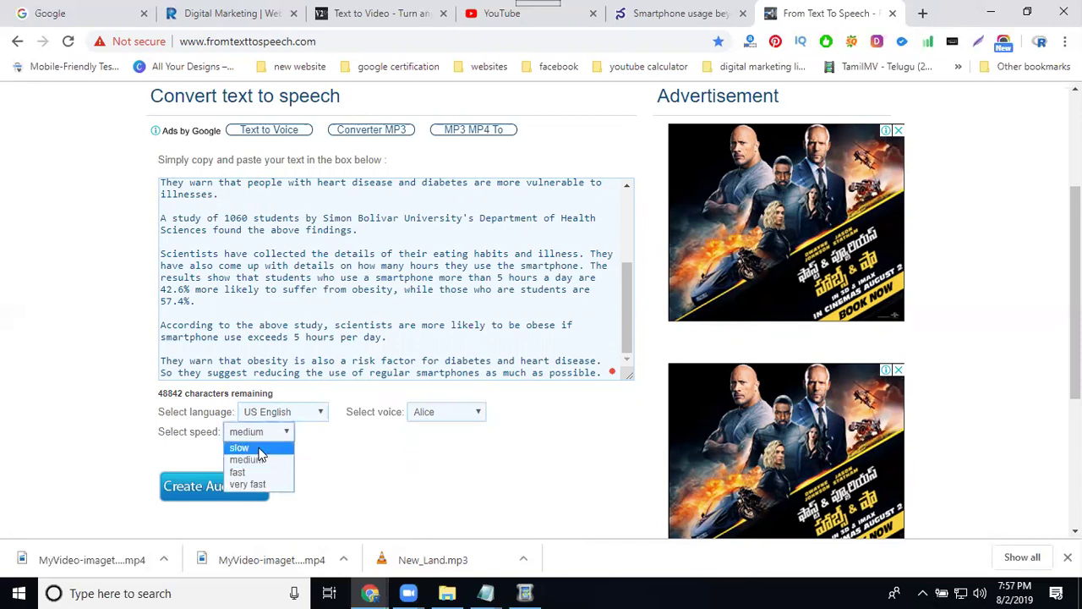
click(260, 448)
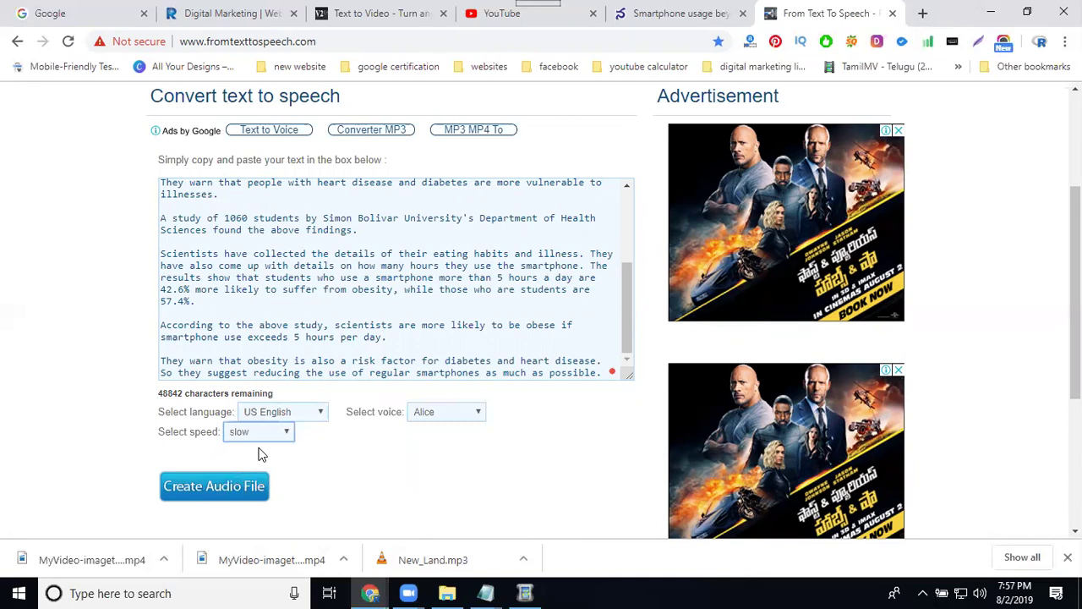
- Create the audio file, try downloading it, and close the resulting Not Found tab
click(217, 487)
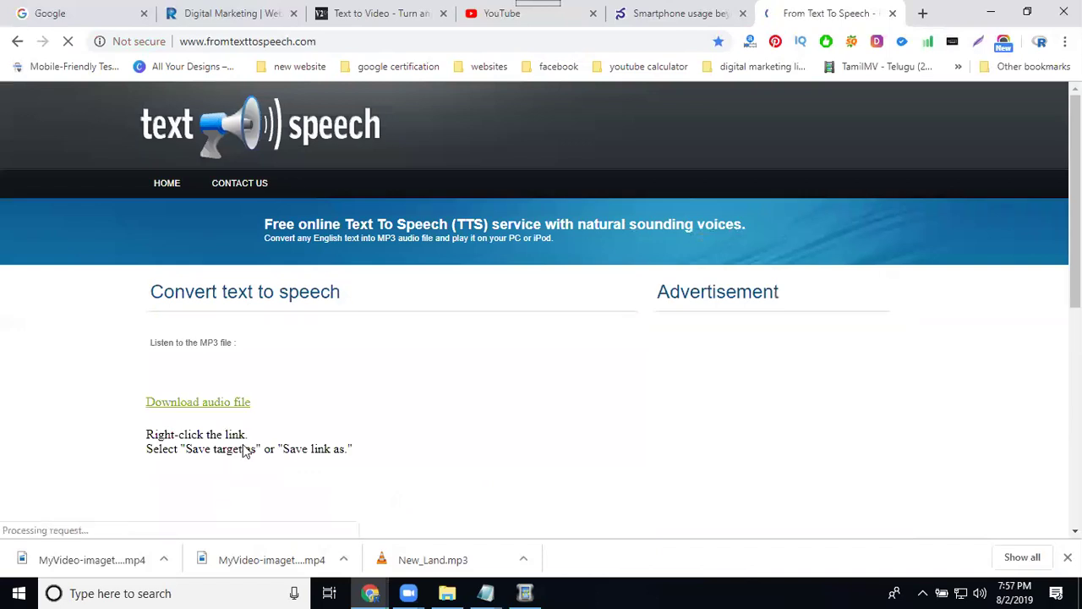
click(215, 402)
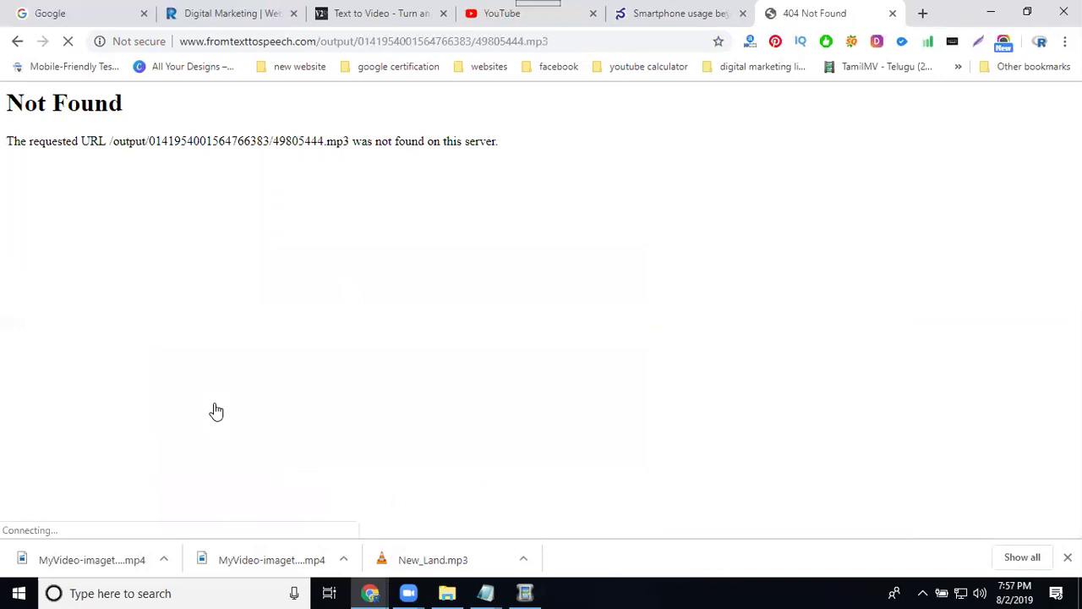
click(68, 43)
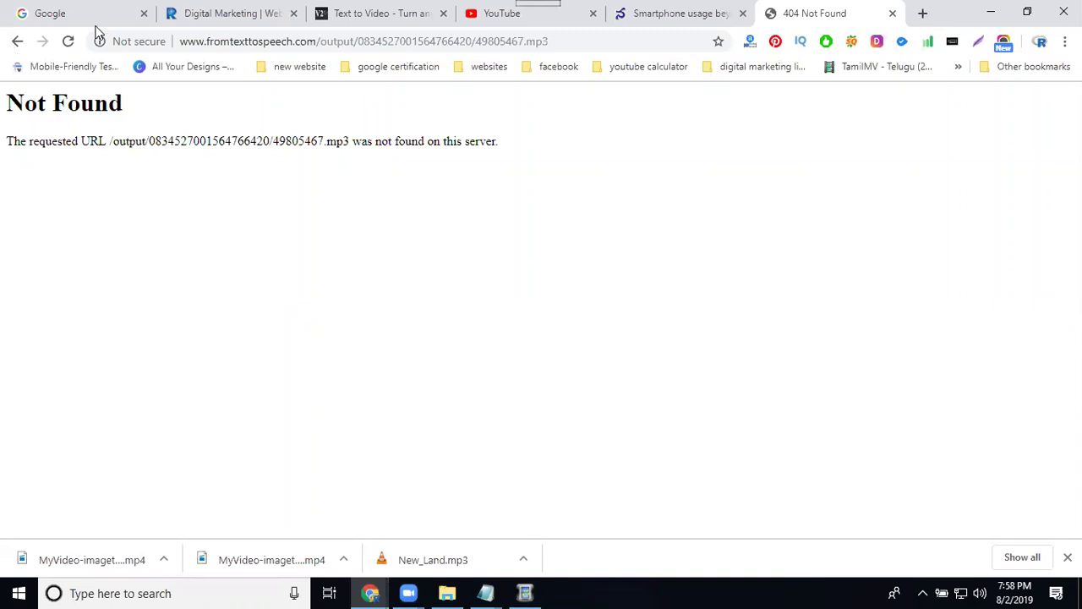
click(893, 15)
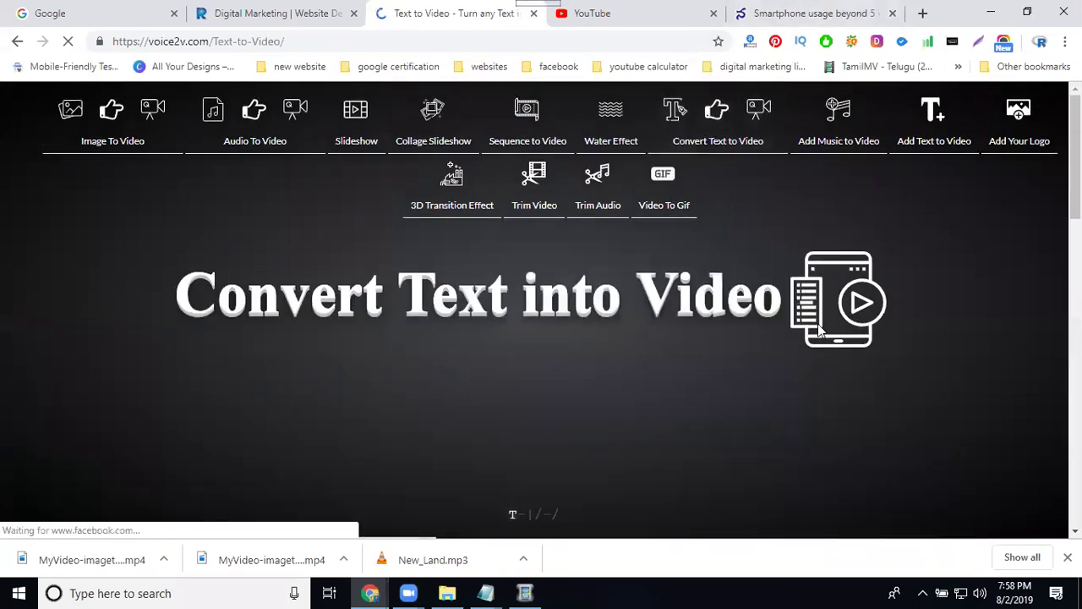
- Bring voice2v's text form into view and place the cursor in its empty text box
scroll(643, 474, down, 3)
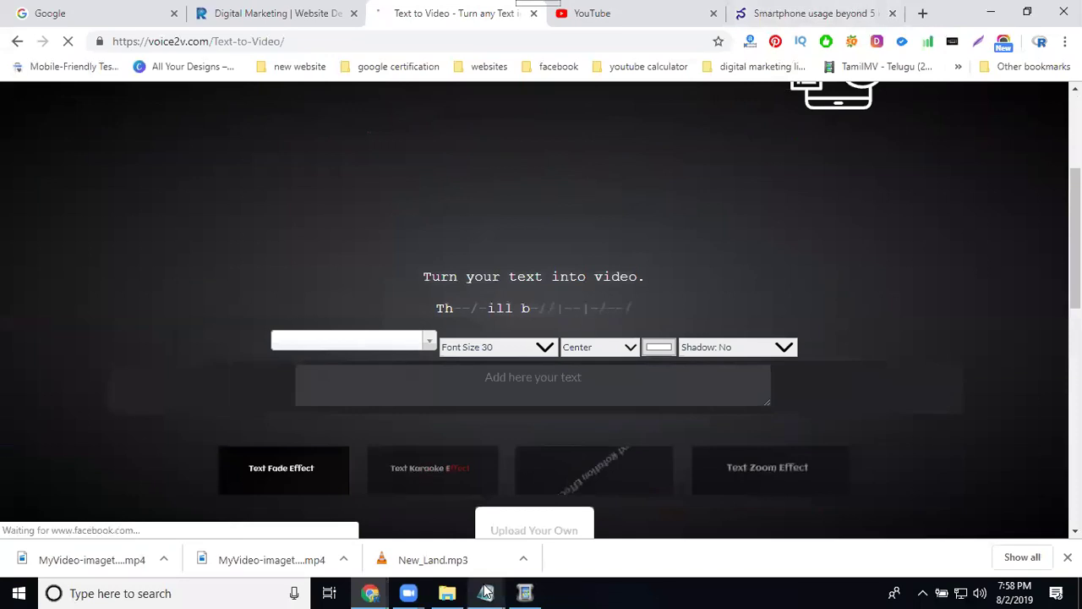
mouse_move(486, 593)
click(563, 519)
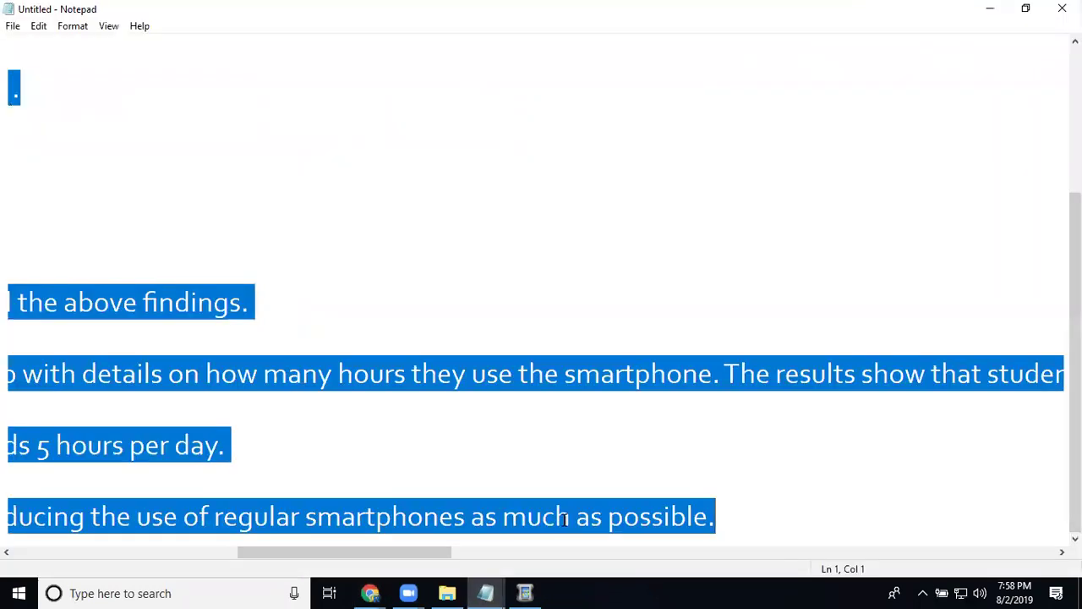
click(1001, 11)
scroll(477, 269, down, 1)
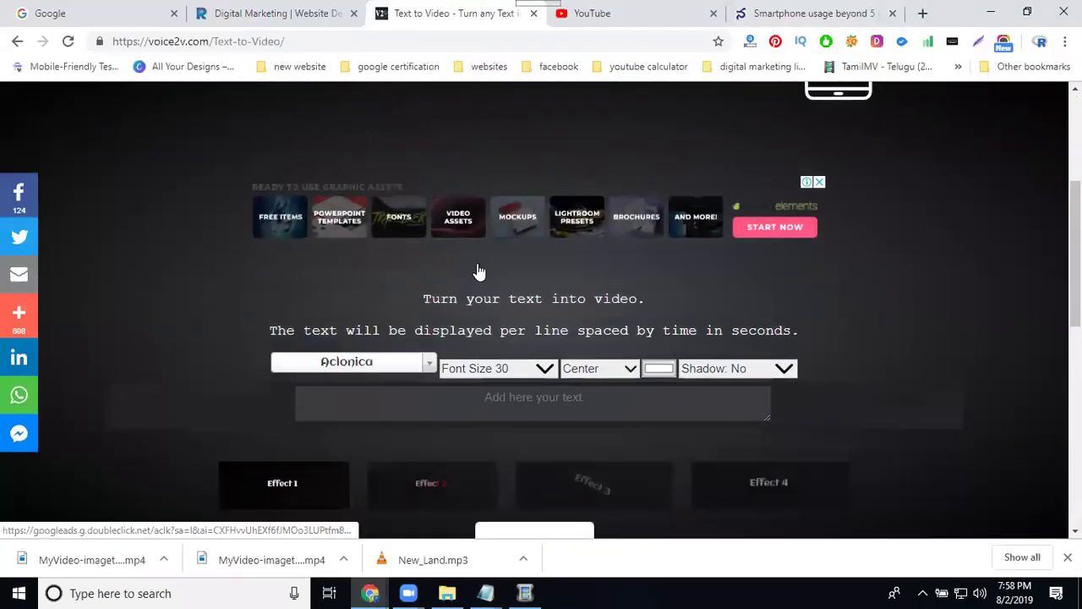
scroll(478, 271, down, 3)
click(472, 191)
- Paste the article into the video text box and set its font to Arial
key(ctrl+v)
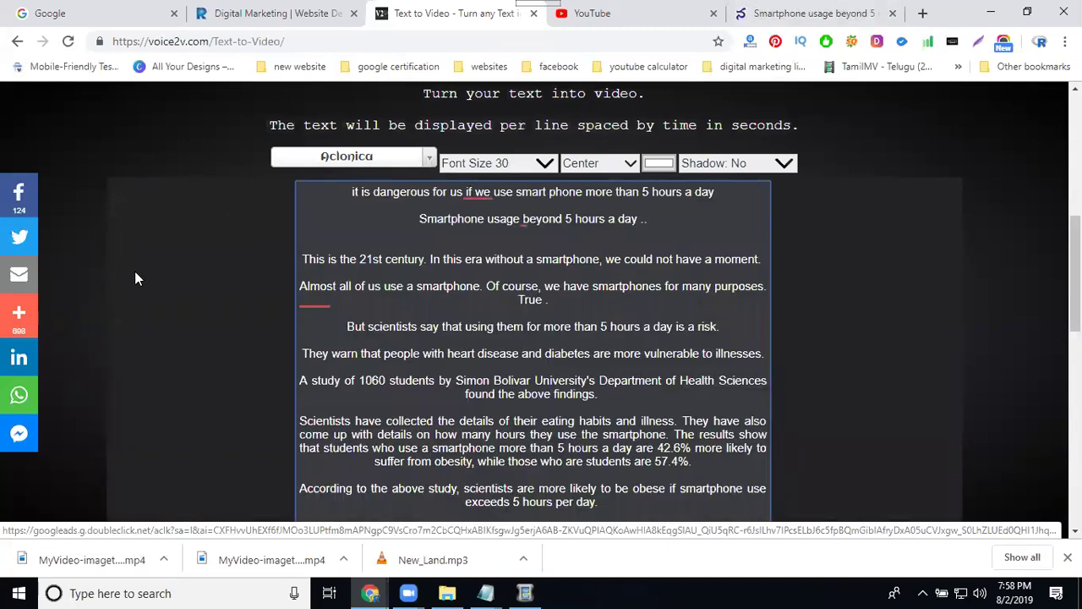
click(334, 161)
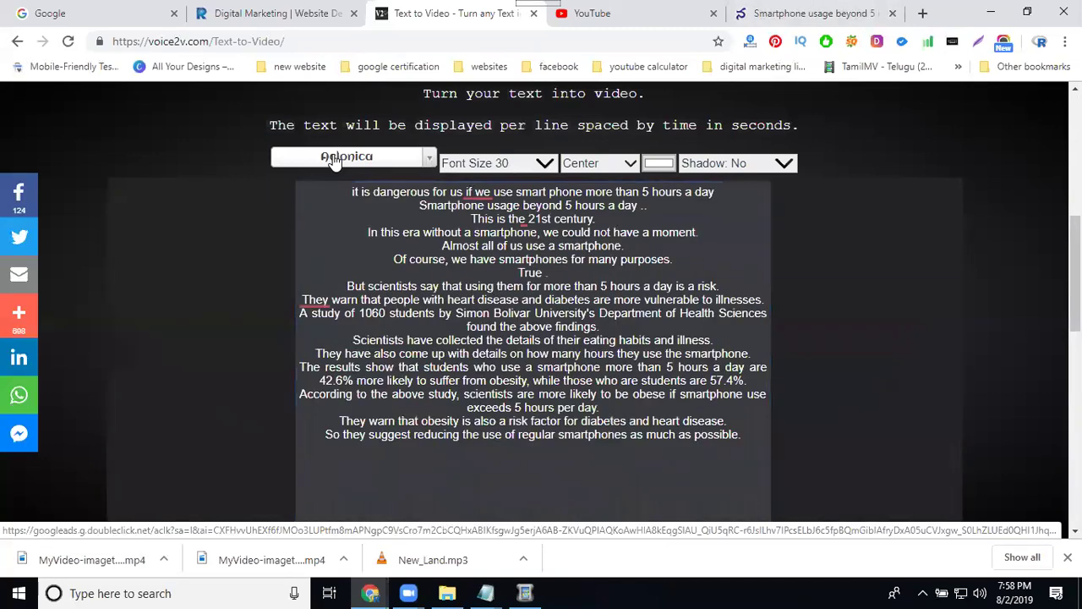
click(334, 161)
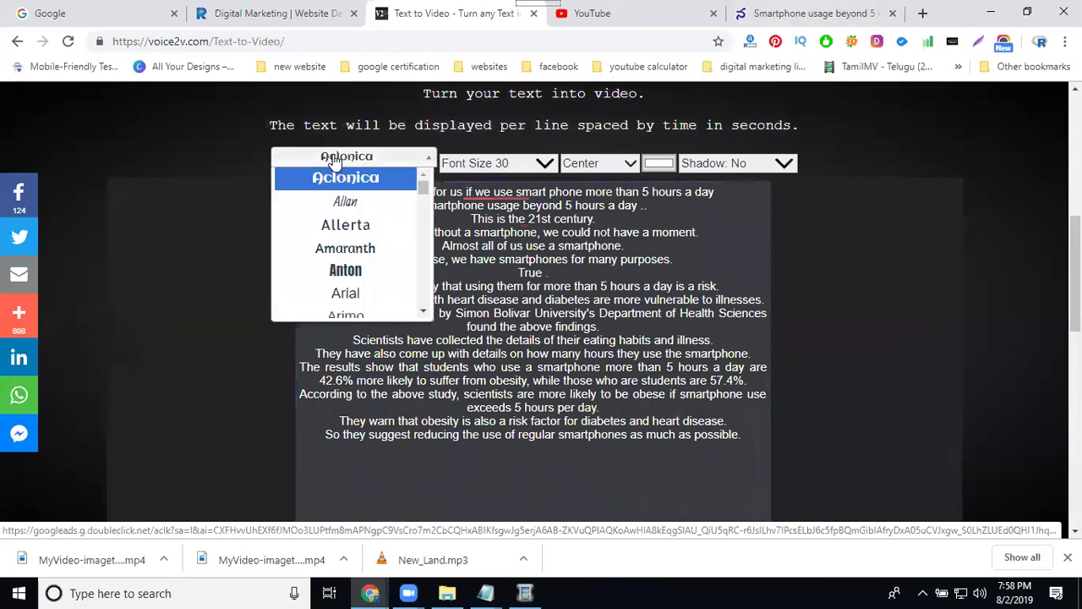
scroll(343, 224, down, 1)
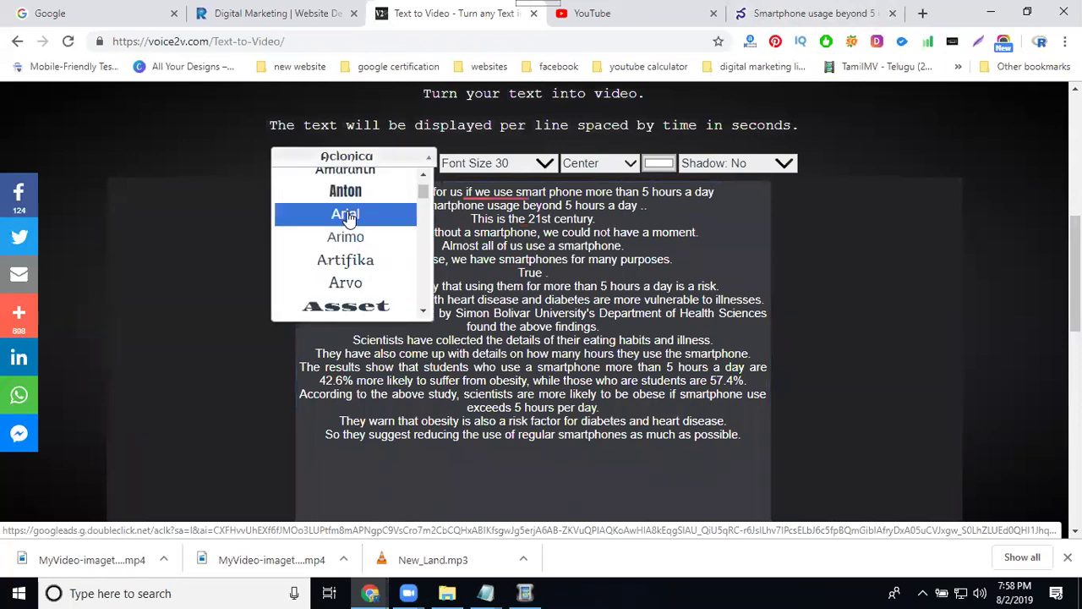
click(349, 219)
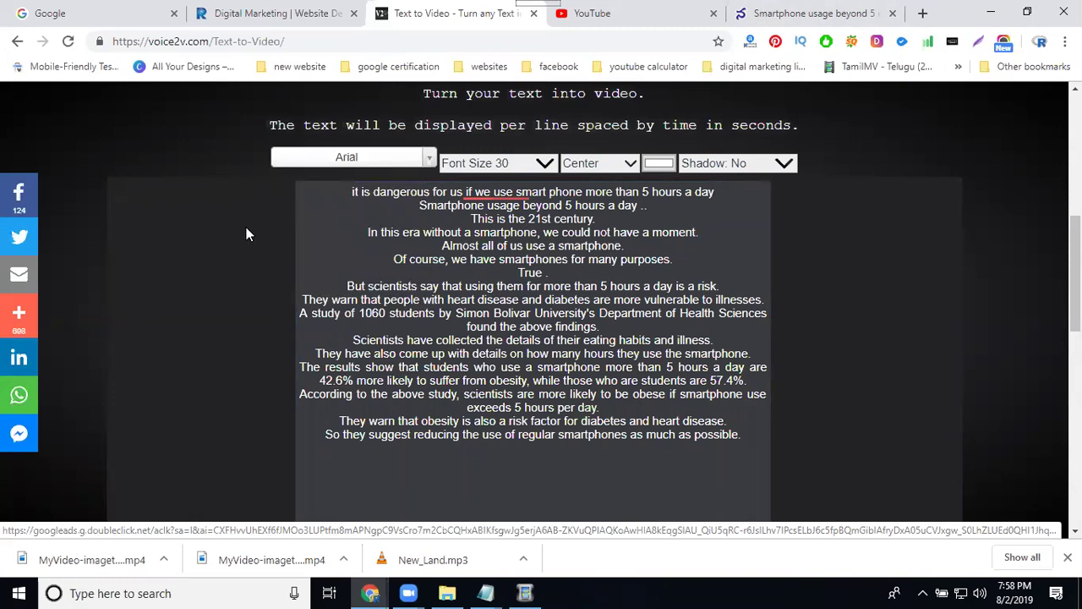
scroll(245, 233, down, 3)
scroll(289, 243, down, 1)
scroll(288, 244, down, 1)
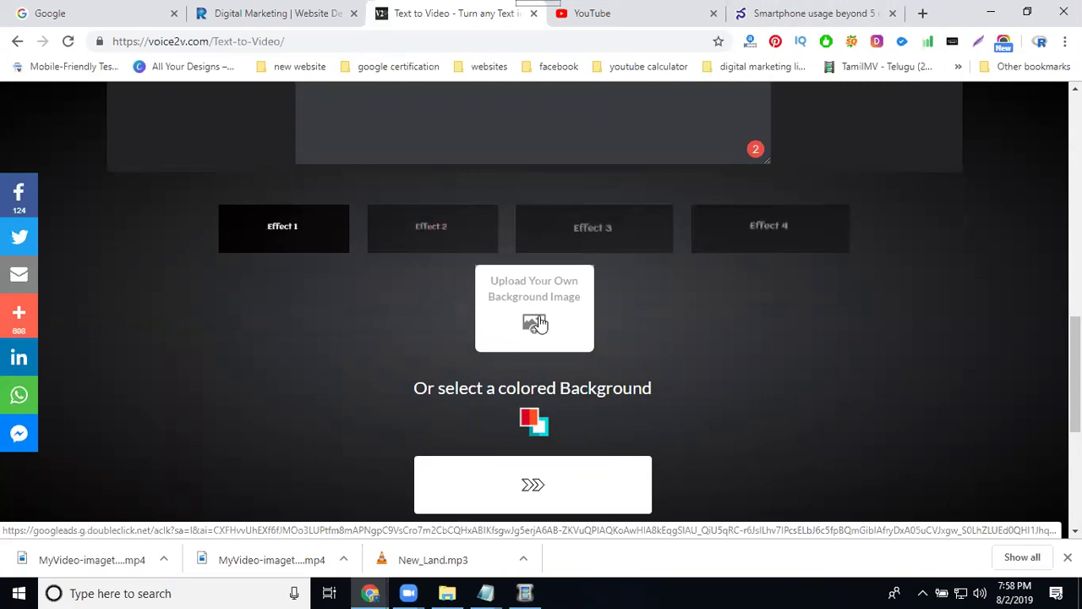
scroll(541, 240, up, 2)
scroll(516, 394, down, 1)
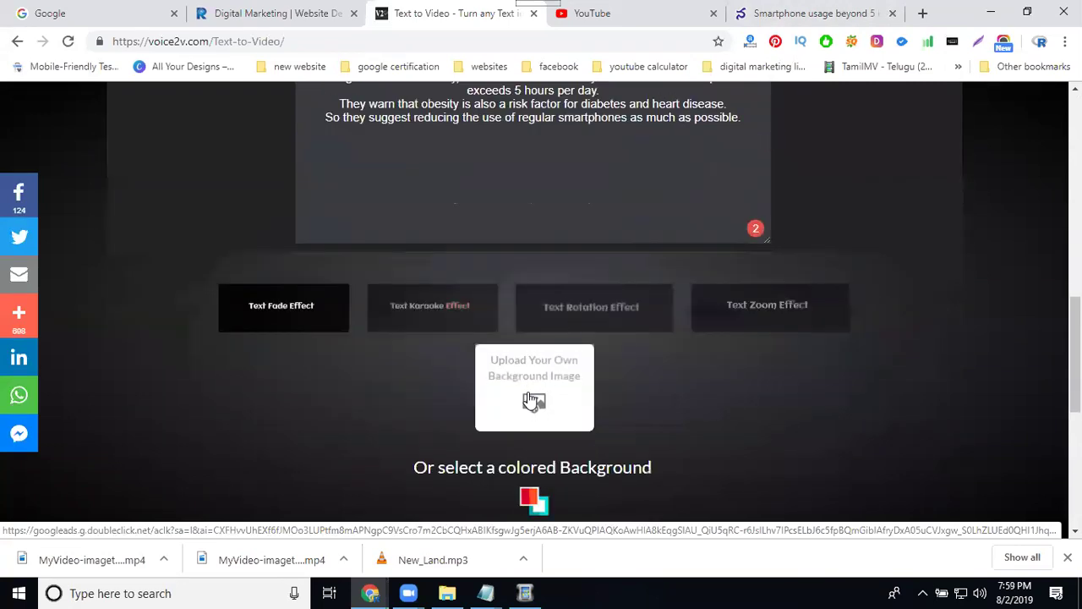
- Upload black 2.jpg from Documents as the video's background image
click(531, 399)
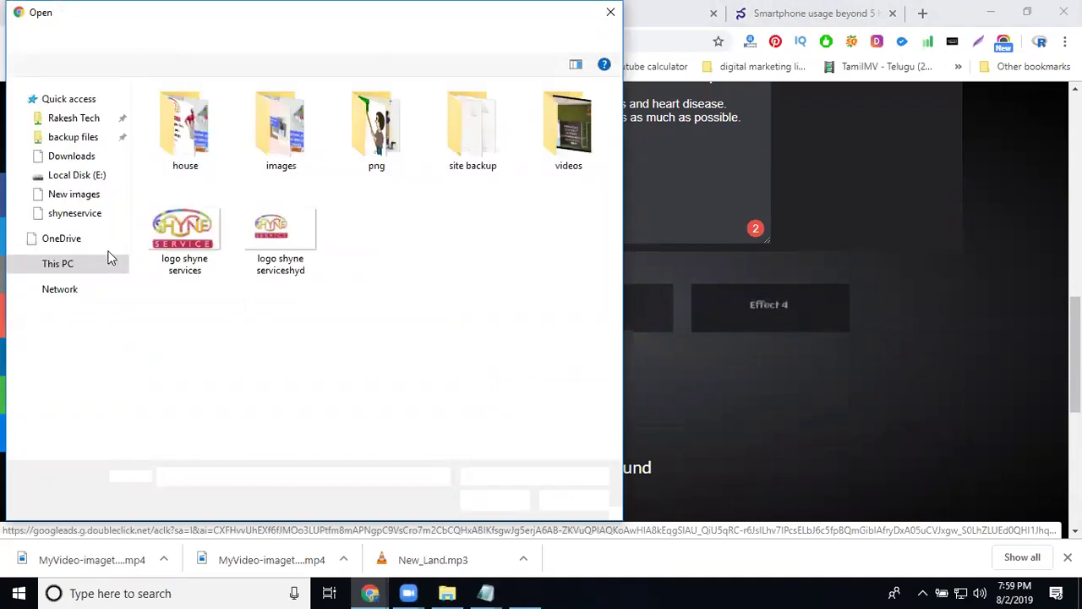
click(68, 157)
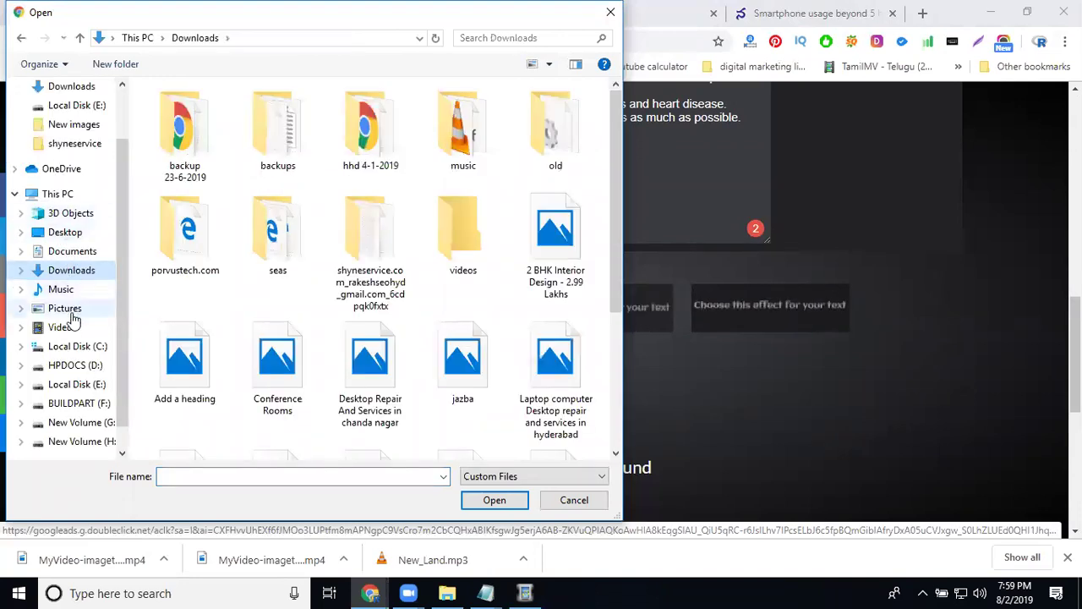
click(72, 251)
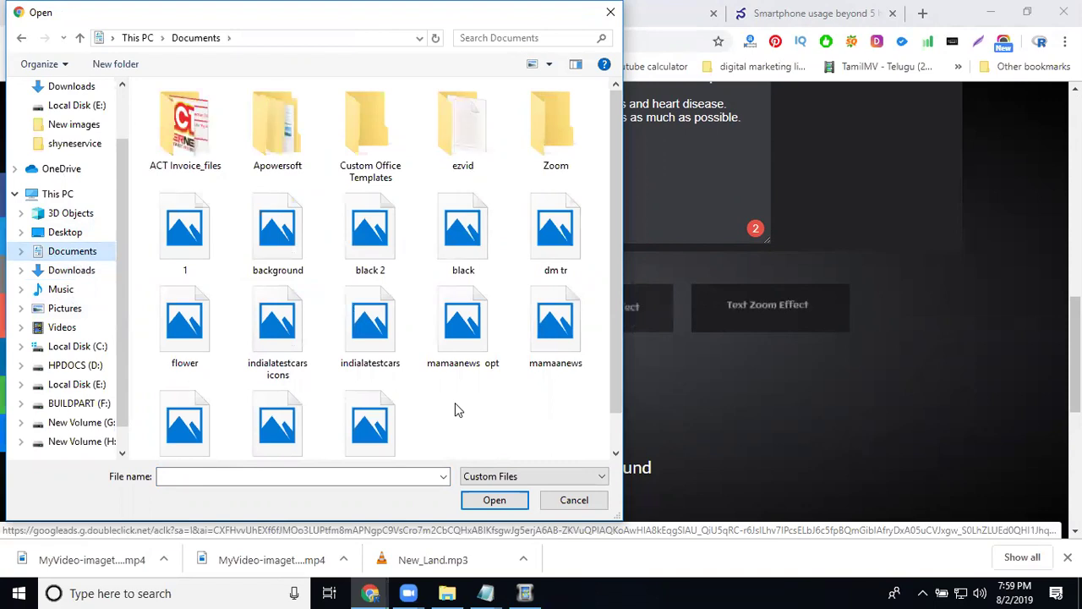
click(365, 256)
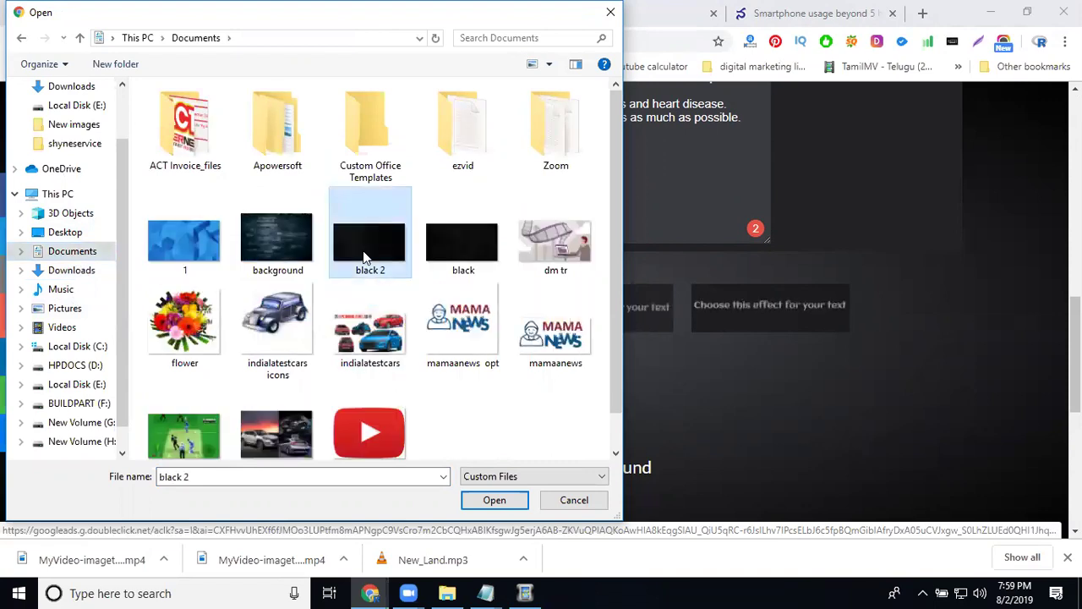
double_click(366, 256)
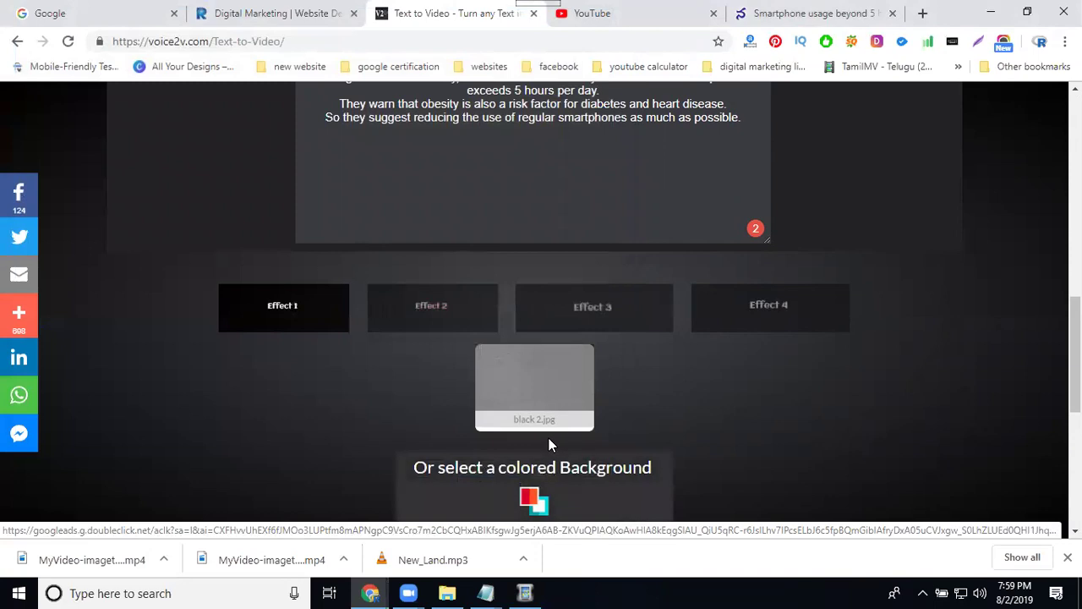
scroll(549, 438, down, 3)
- Move to the music step and upload Barely_Small from Downloads > music as the soundtrack
click(541, 330)
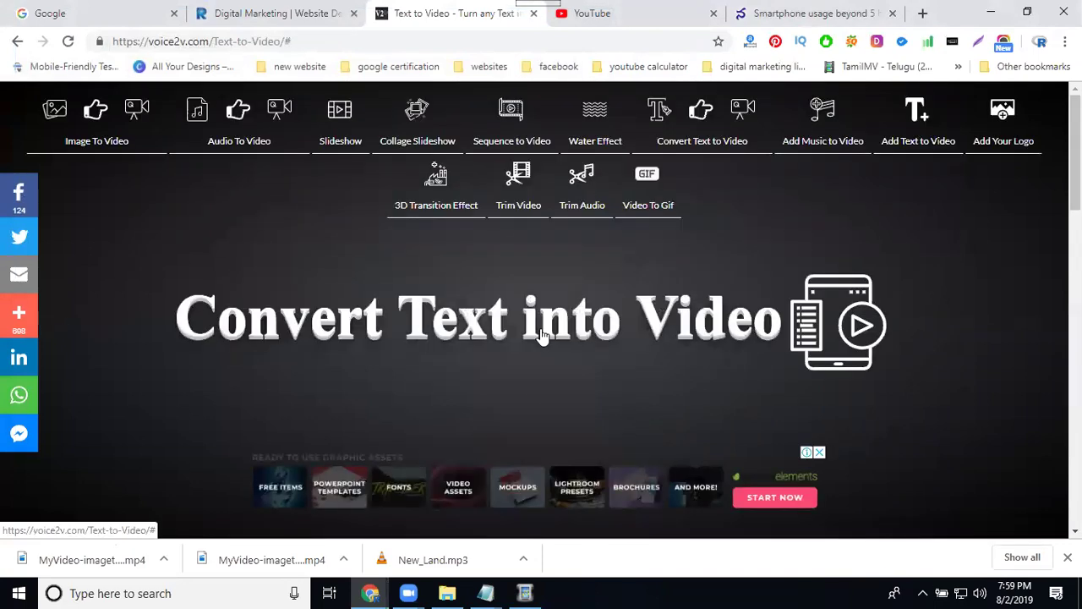
scroll(542, 336, down, 3)
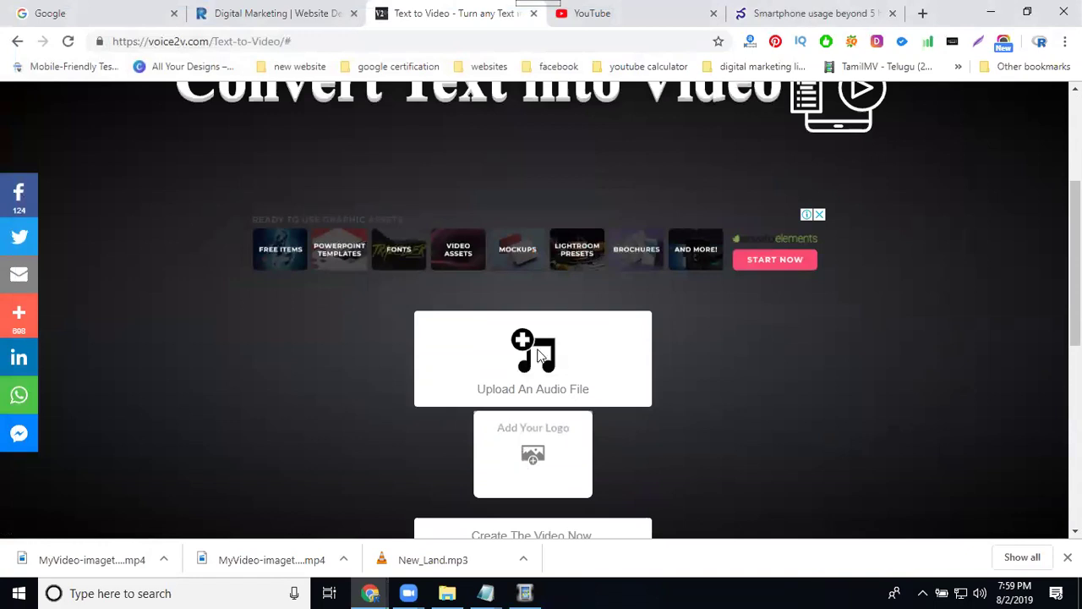
click(541, 353)
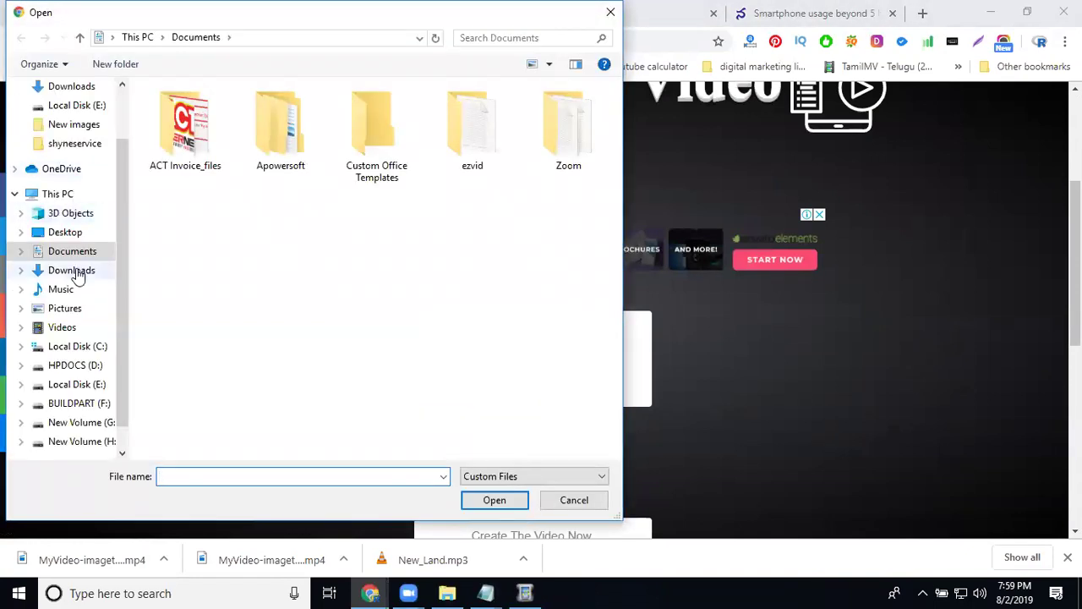
click(74, 269)
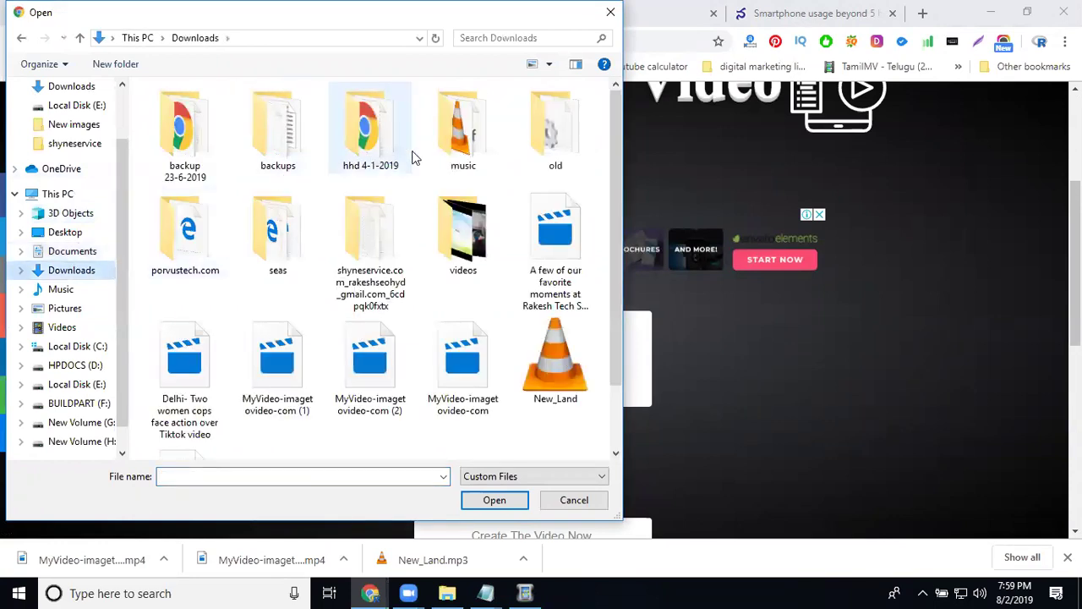
double_click(438, 154)
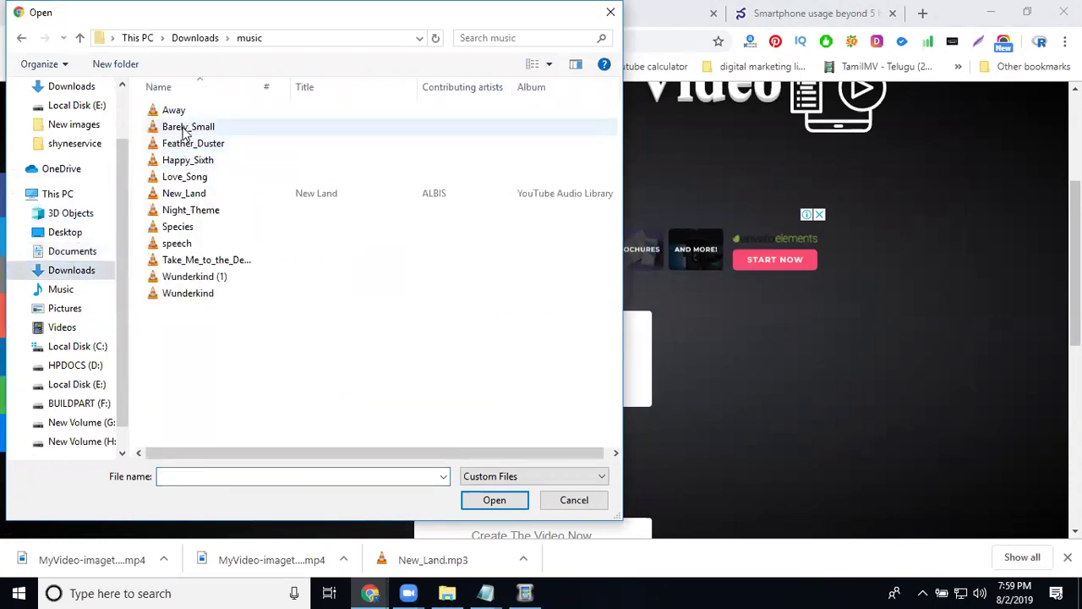
double_click(190, 130)
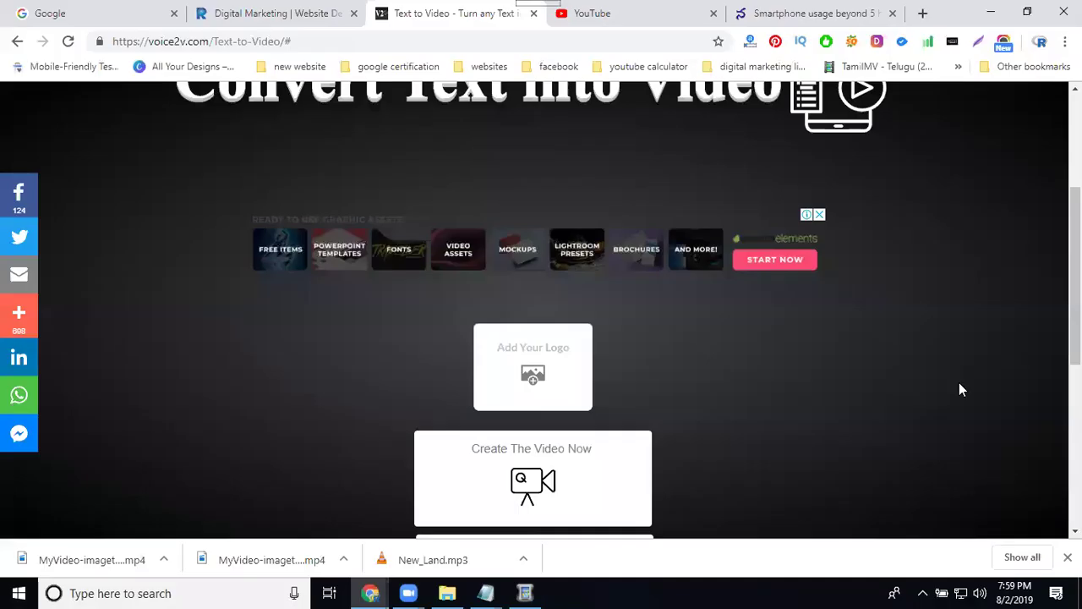
- Upload 'srn news' from Local Disk (E:) > movie as the video's logo
click(534, 369)
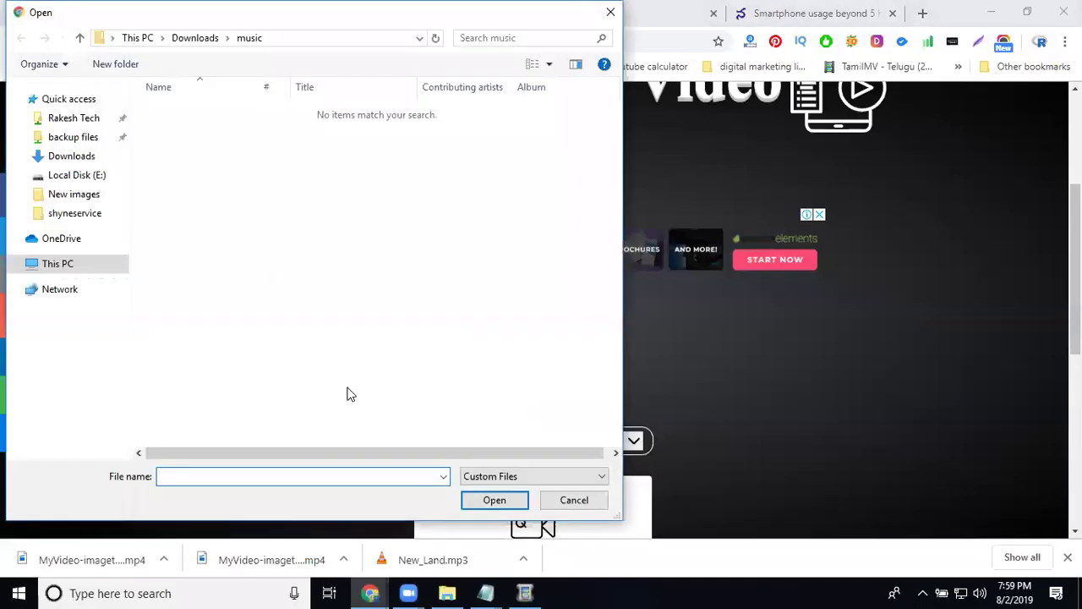
click(29, 266)
click(66, 385)
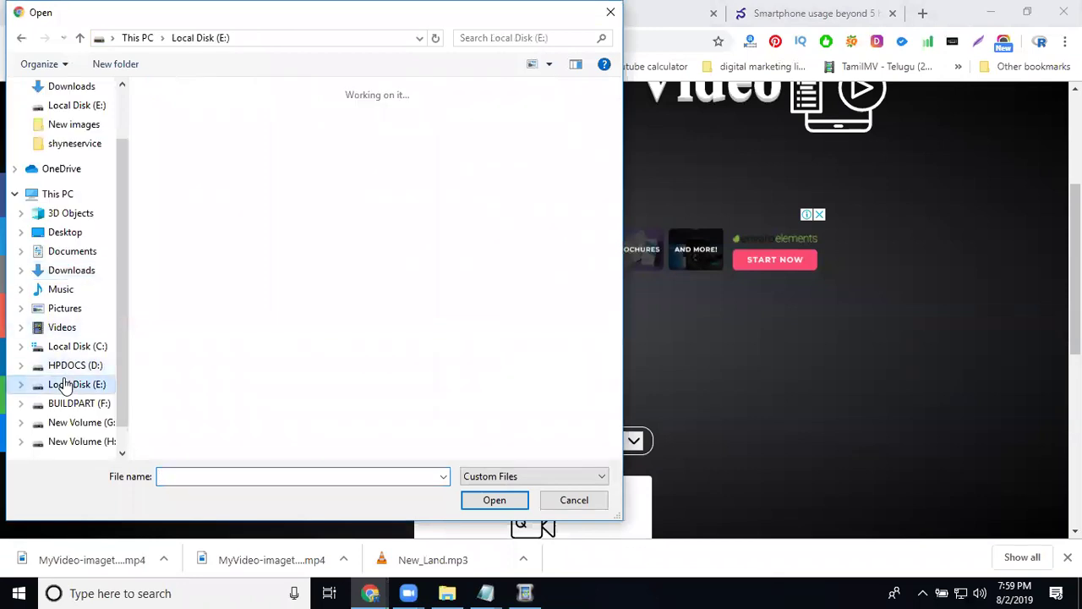
double_click(466, 165)
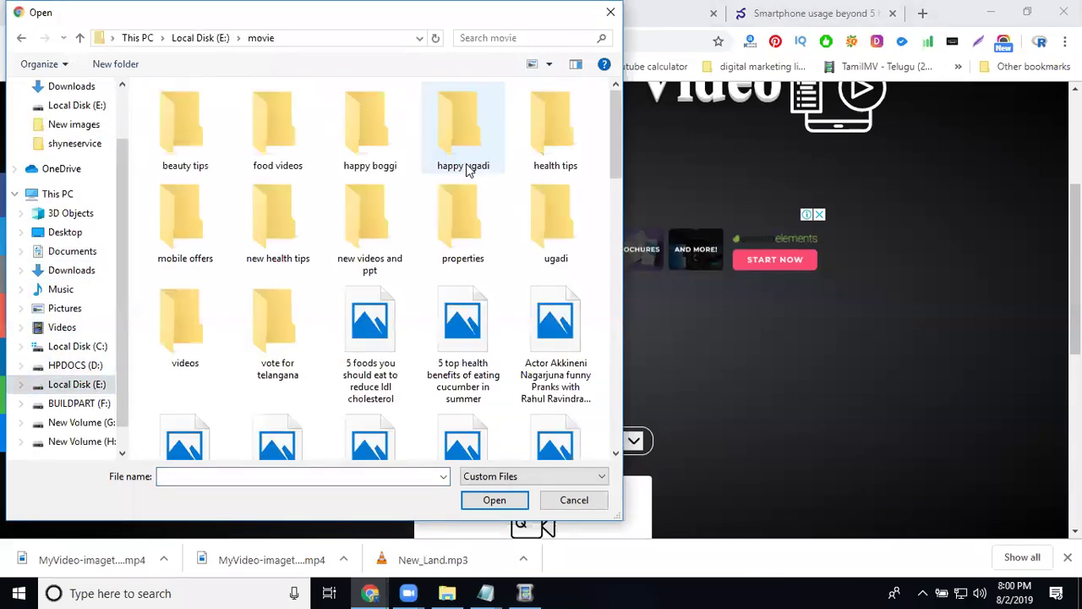
scroll(476, 254, down, 5)
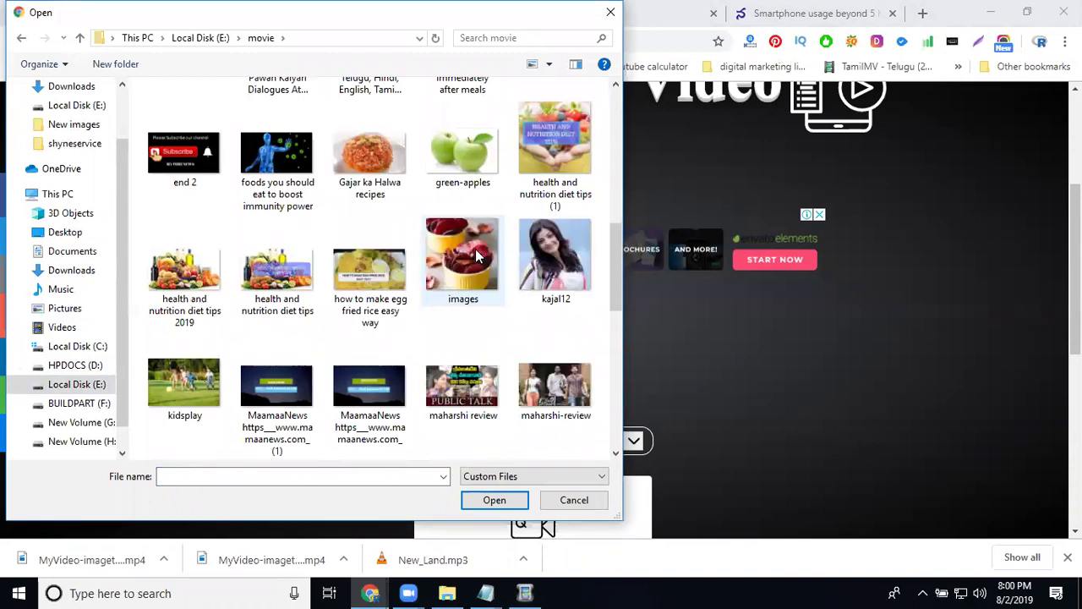
scroll(476, 254, down, 3)
scroll(476, 253, down, 3)
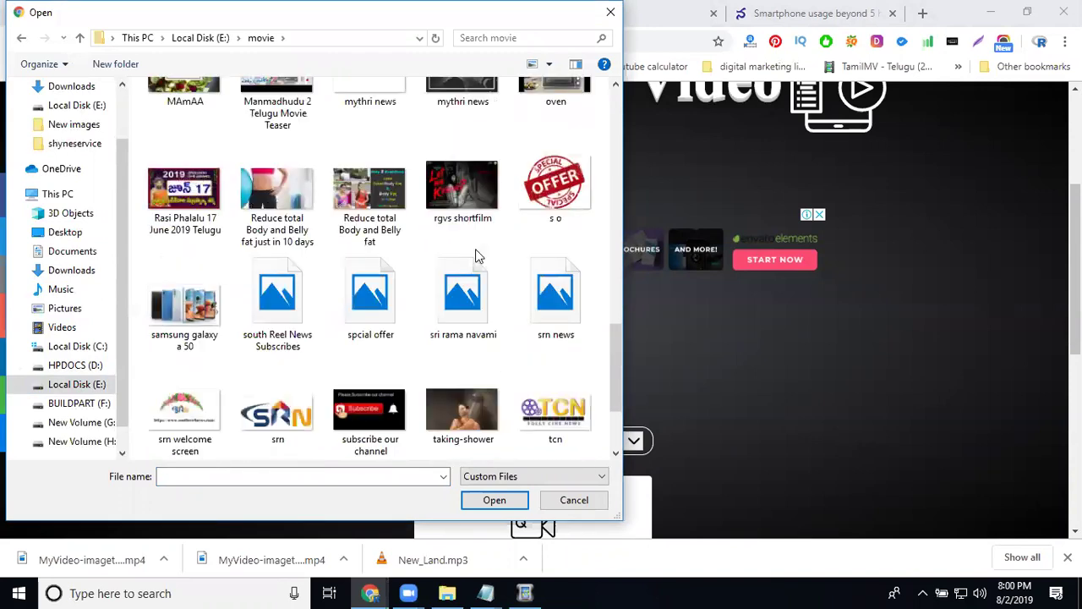
double_click(531, 309)
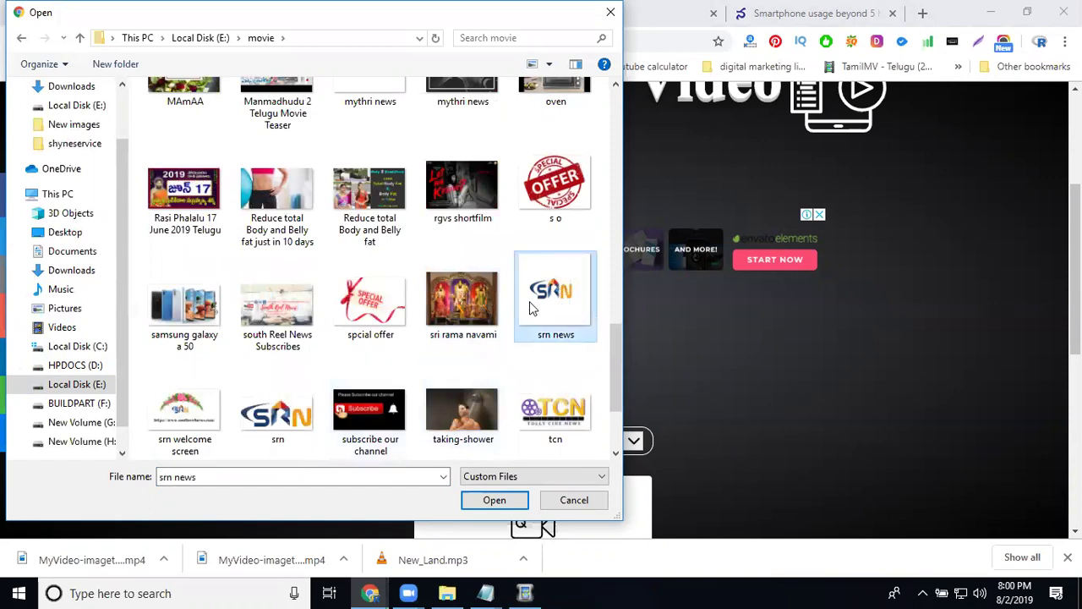
scroll(723, 344, down, 3)
scroll(723, 351, down, 1)
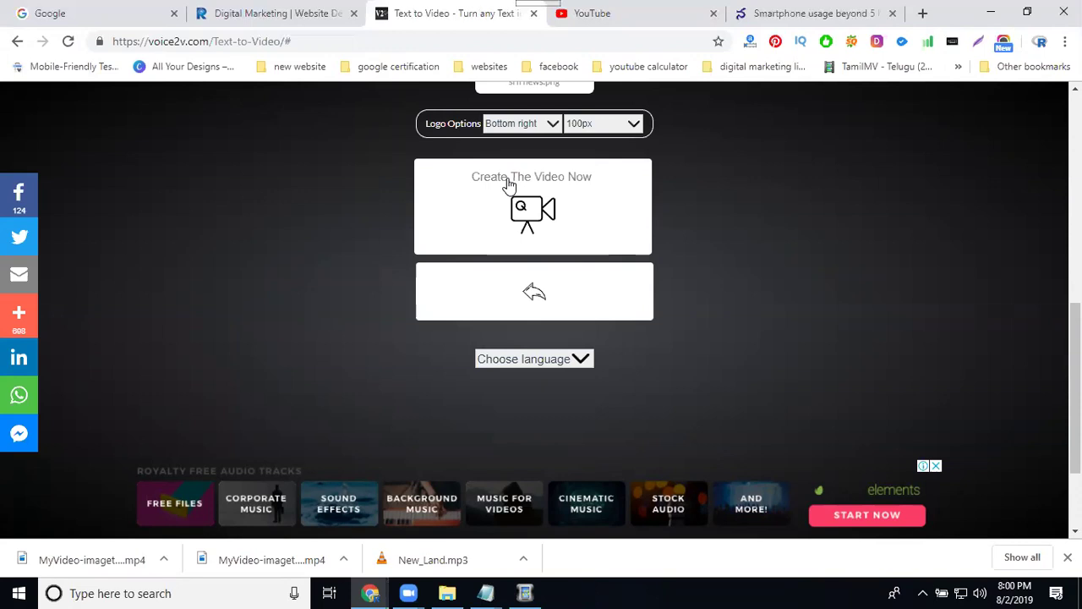
- Generate the video with Create The Video Now and wait for the 1:24 preview
click(509, 184)
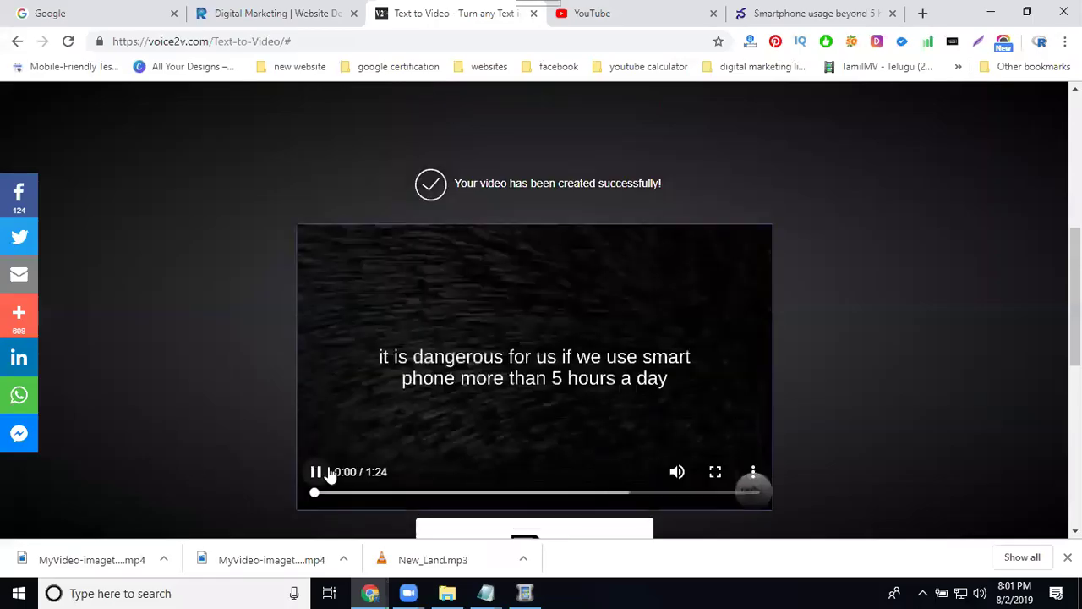
- Mute the preview player, nudge its volume to about half, then mute it again
scroll(846, 364, down, 1)
scroll(761, 355, down, 1)
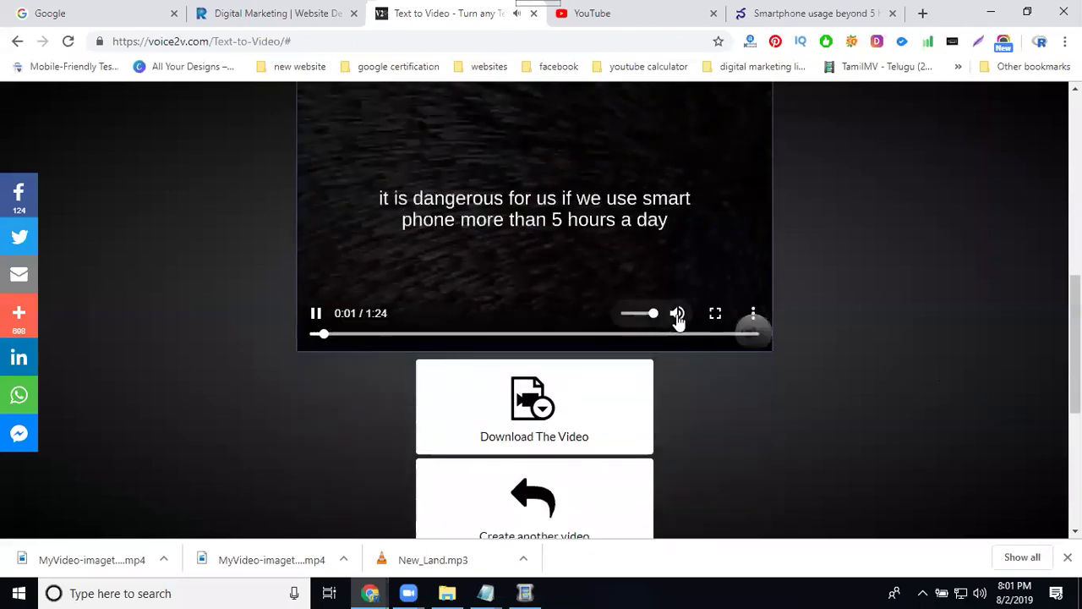
click(678, 320)
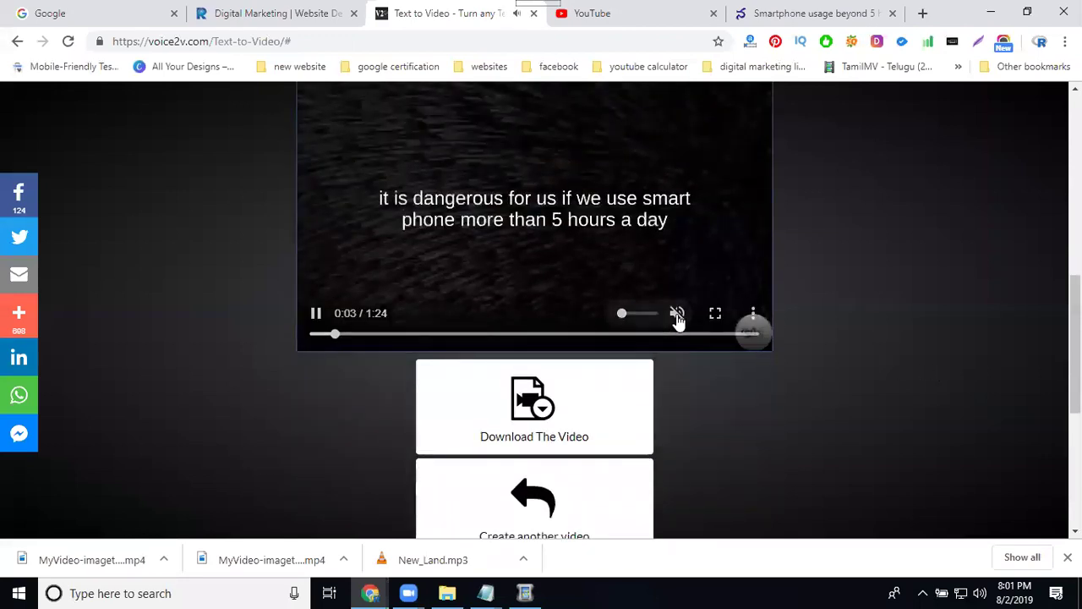
drag(648, 321, 640, 317)
click(679, 314)
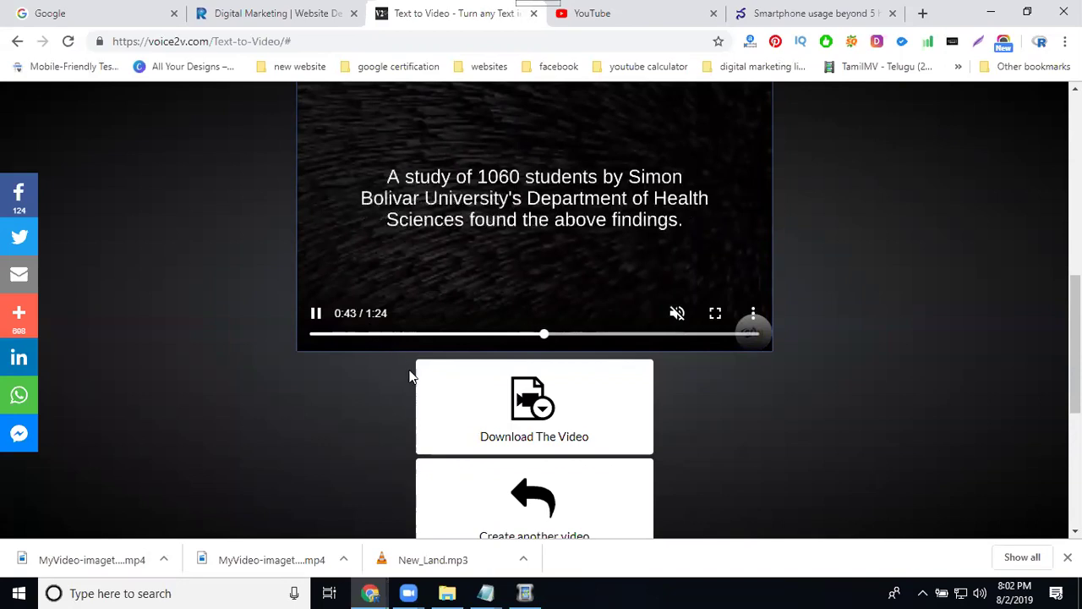
- Download the finished video as a MyVideo-Voice2v mp4
click(550, 439)
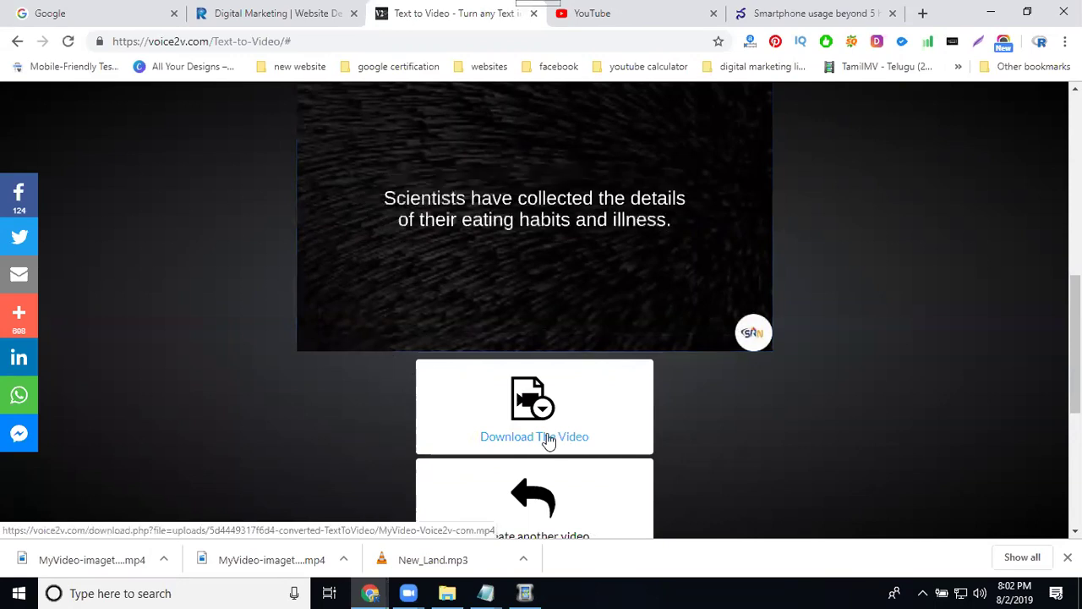